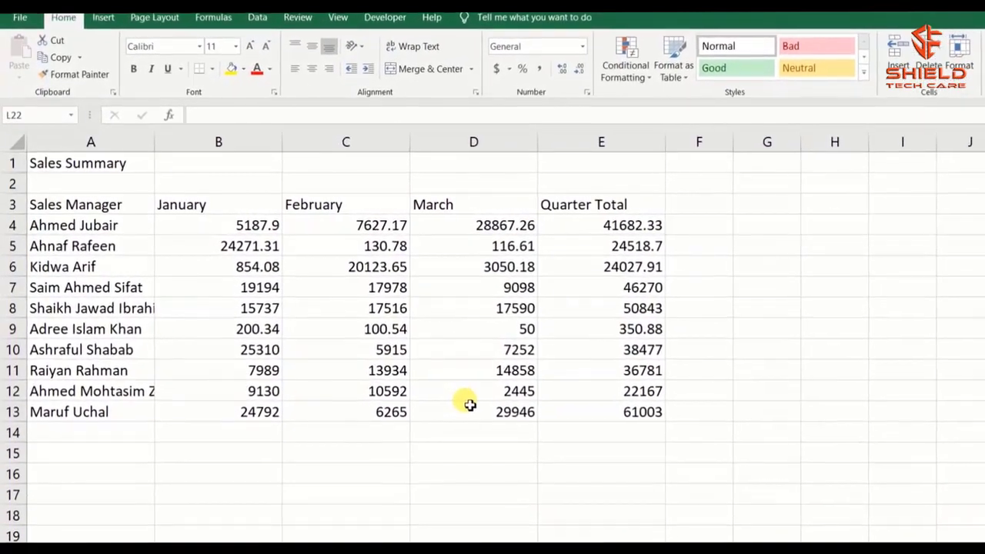
# Switch to the Sales Summary sheet and set the font of the title in cell A1 to Arial Black
pyautogui.click(143, 162)
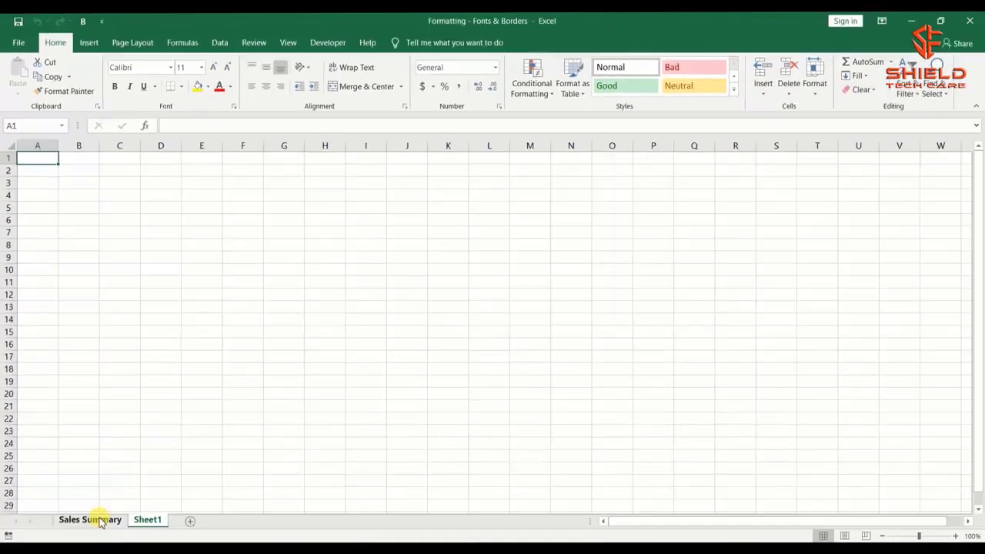
pyautogui.click(92, 519)
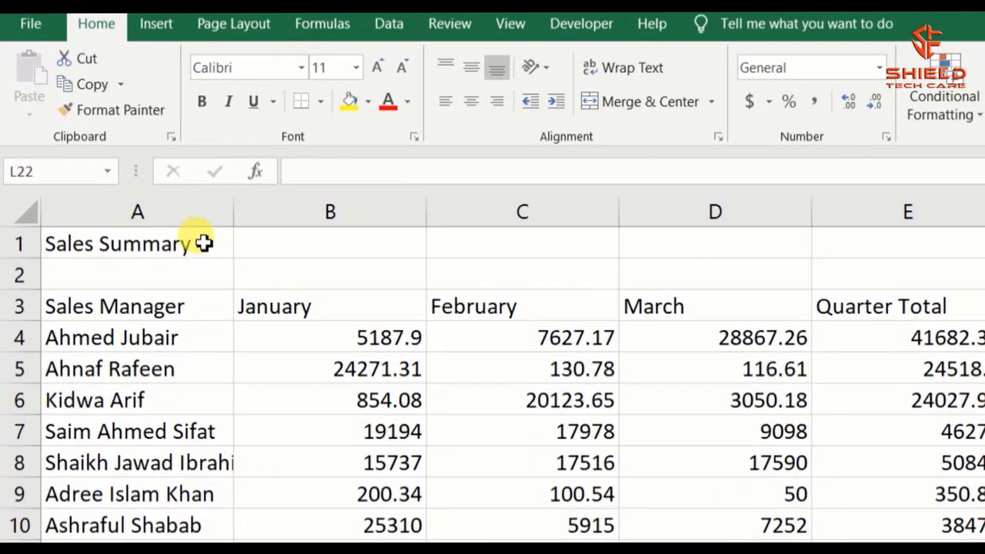
pyautogui.click(115, 166)
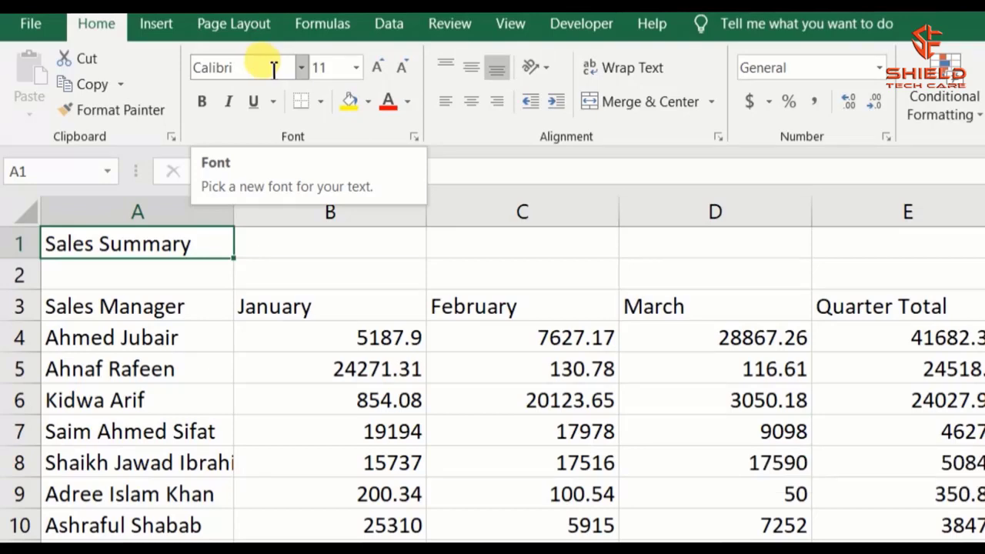
pyautogui.click(299, 73)
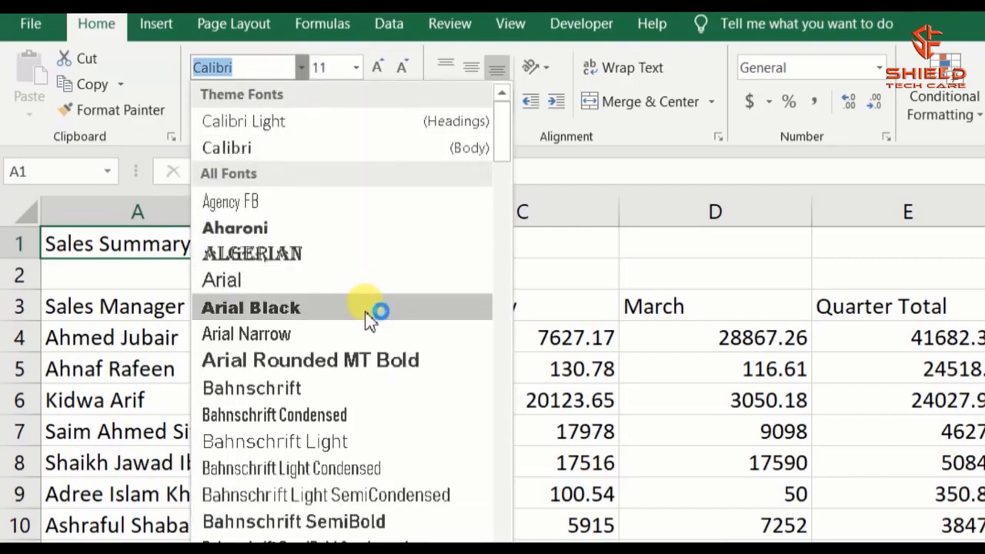
pyautogui.scroll(-9, 376, 312)
pyautogui.scroll(-9, 370, 316)
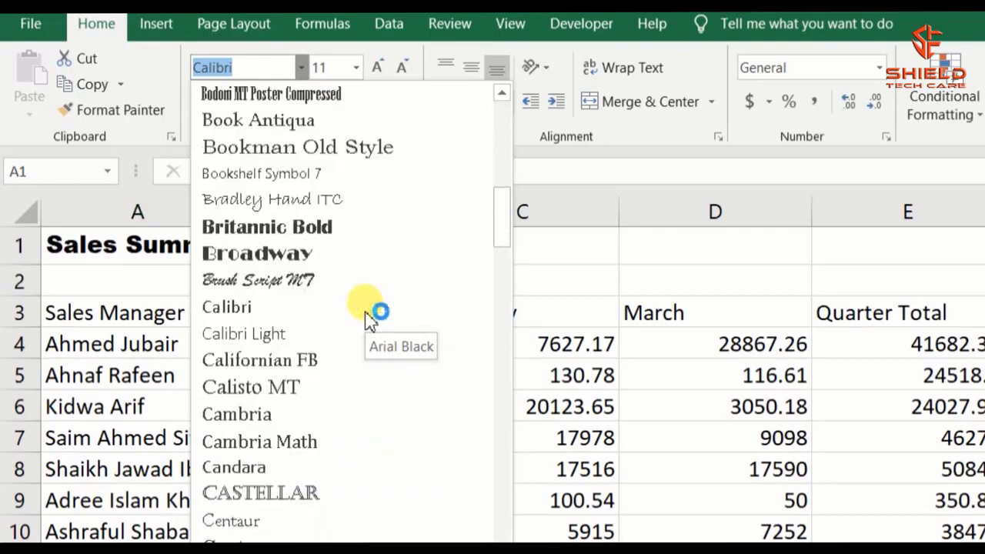
pyautogui.scroll(7, 370, 316)
pyautogui.scroll(10, 368, 314)
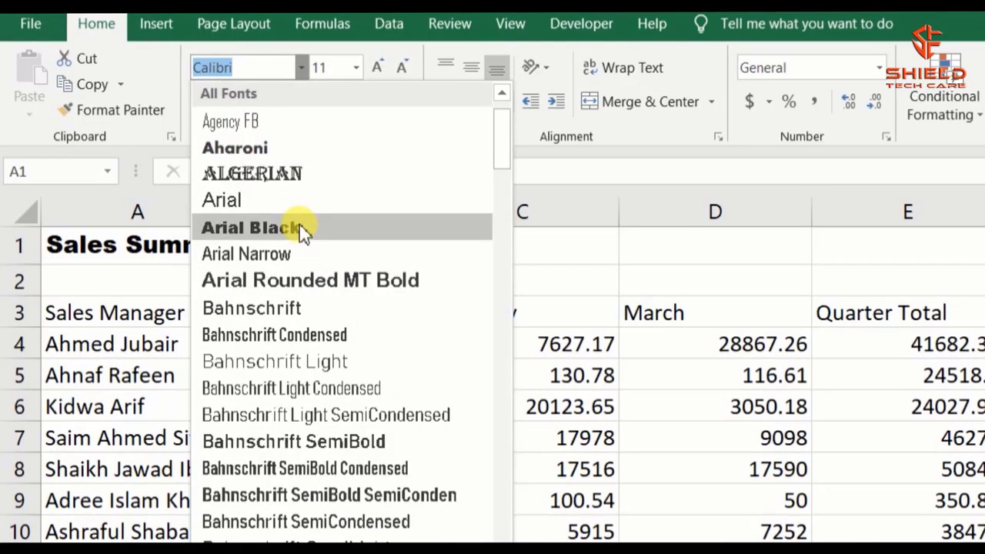
pyautogui.click(302, 231)
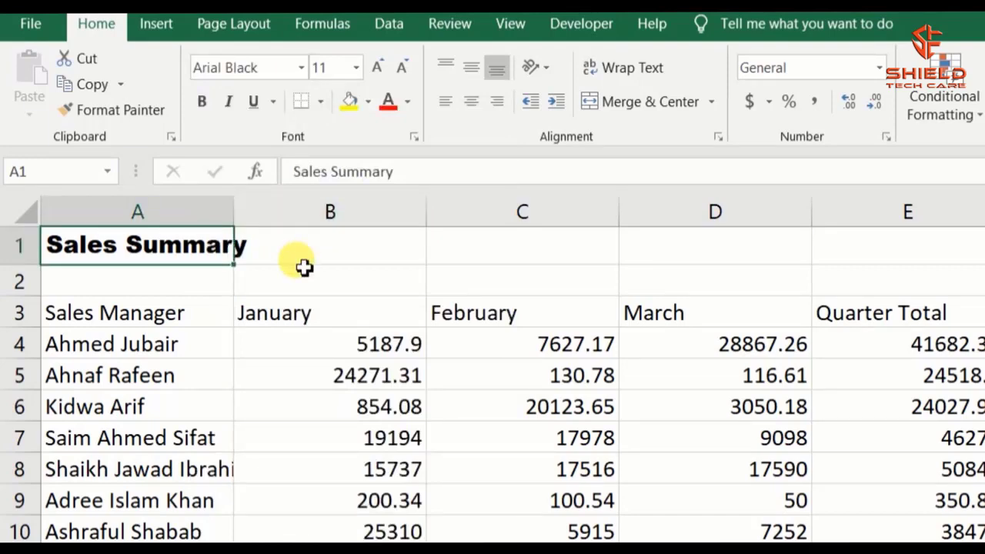
# Enlarge the title in cell A1 to font size 36, and reduce it stepwise to 22
pyautogui.click(357, 69)
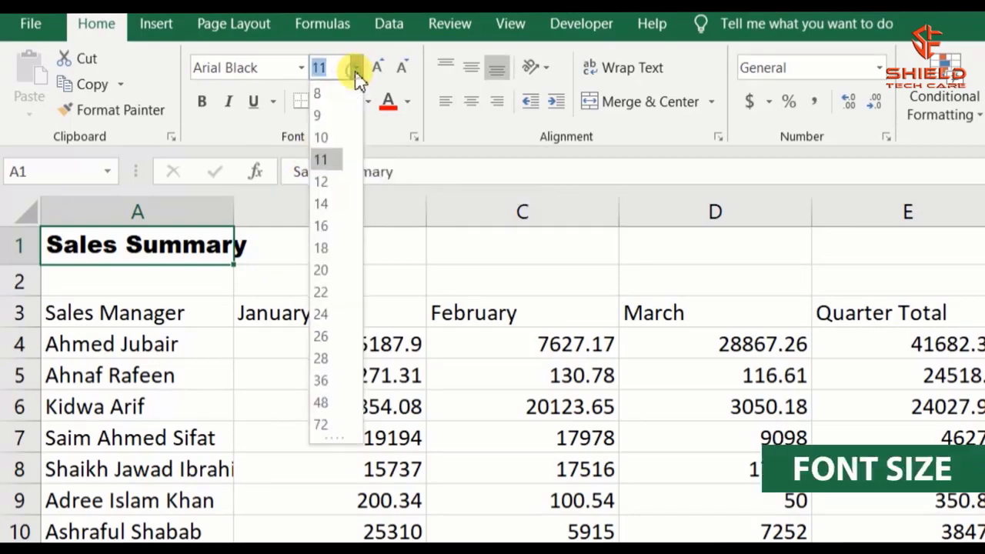
pyautogui.click(339, 383)
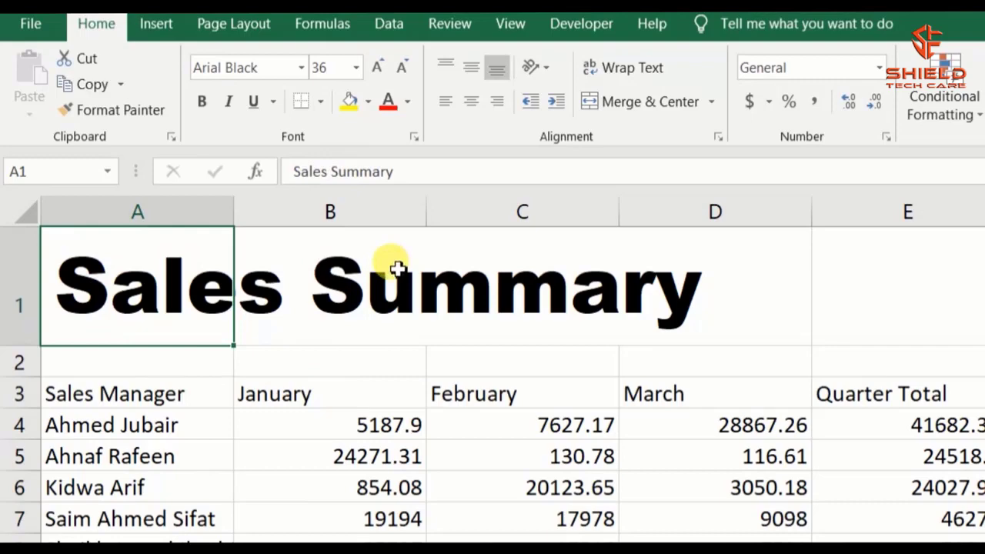
pyautogui.click(404, 70)
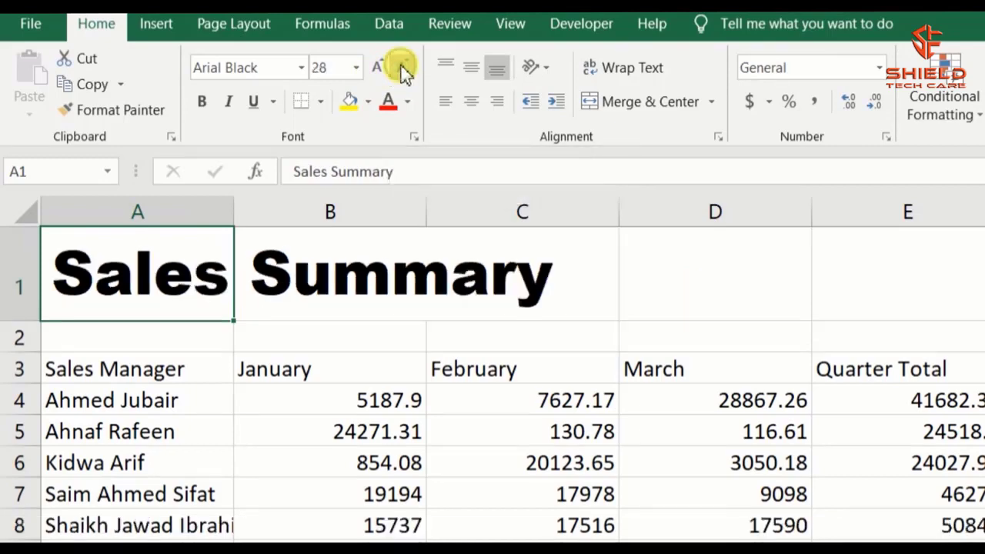
pyautogui.click(404, 69)
pyautogui.click(404, 69)
pyautogui.click(379, 70)
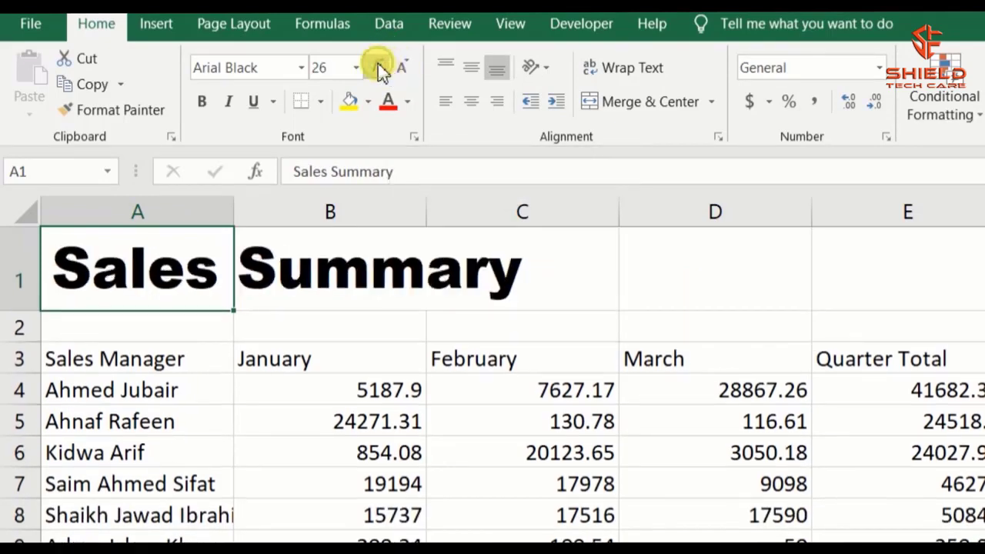
pyautogui.click(380, 69)
pyautogui.click(402, 68)
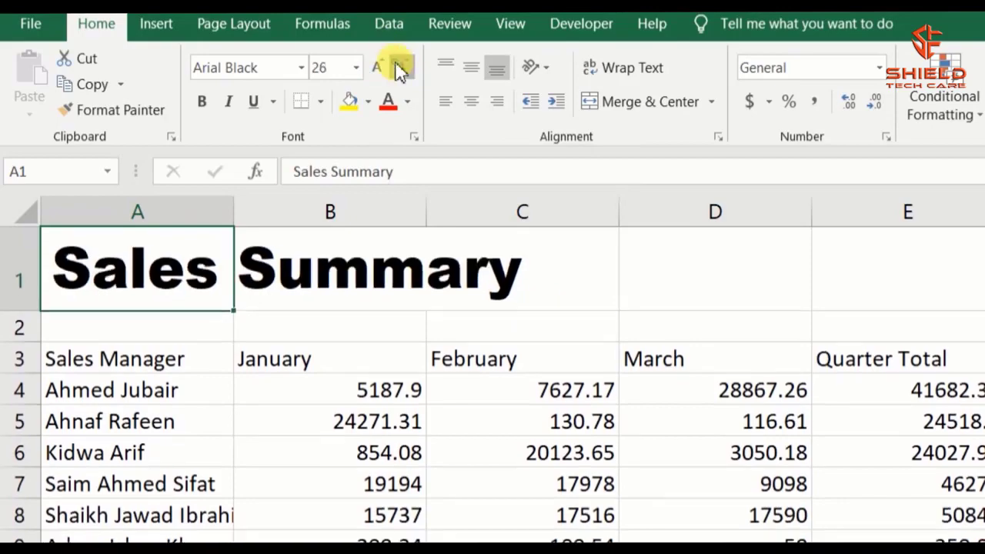
pyautogui.click(402, 67)
pyautogui.click(402, 68)
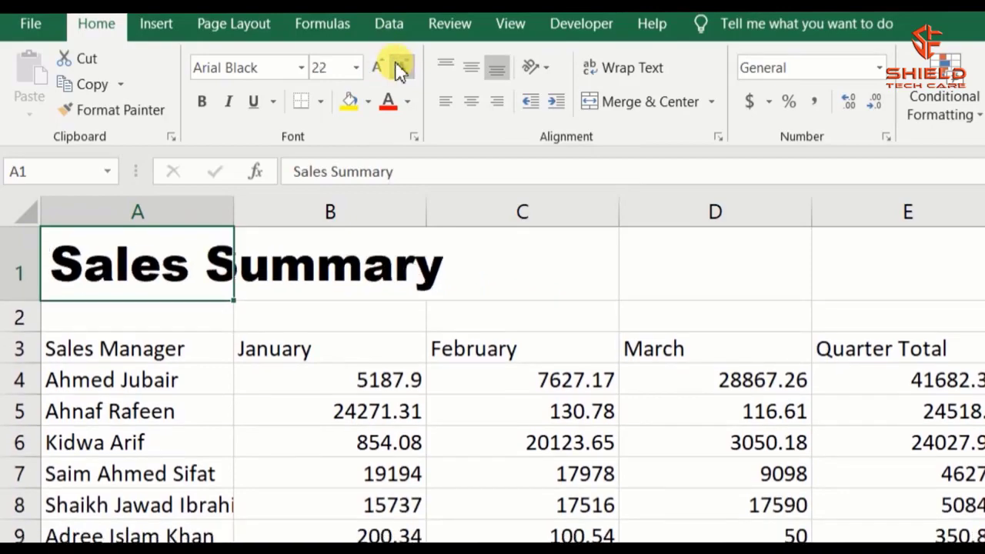
pyautogui.click(466, 293)
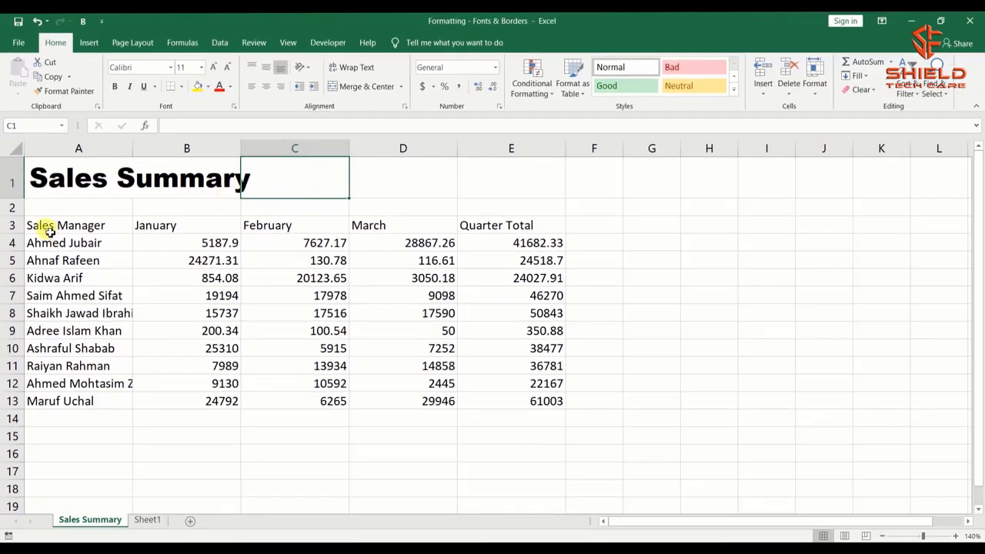
# Make the column headers in A3:E3, from Sales Manager to Quarter Total, bold
pyautogui.click(12, 225)
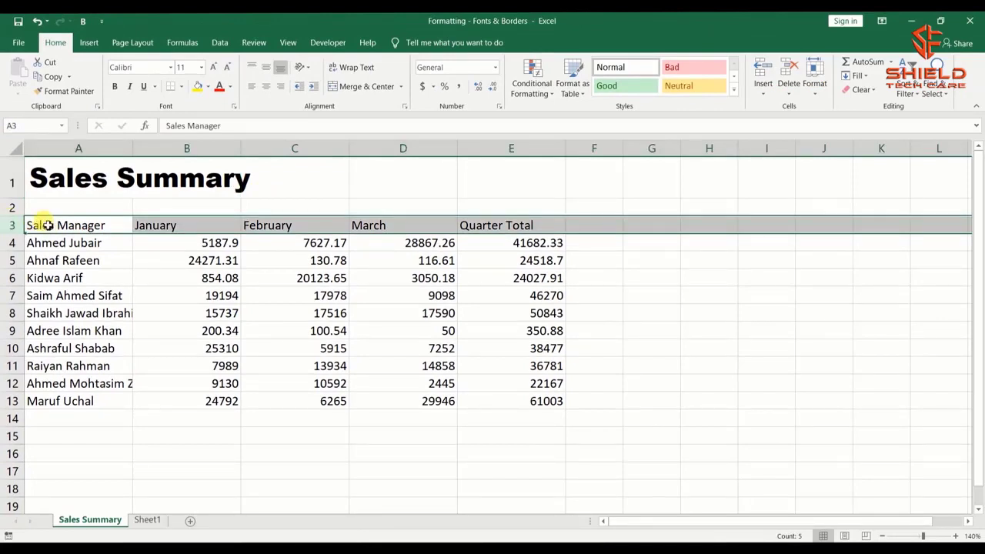
pyautogui.click(48, 226)
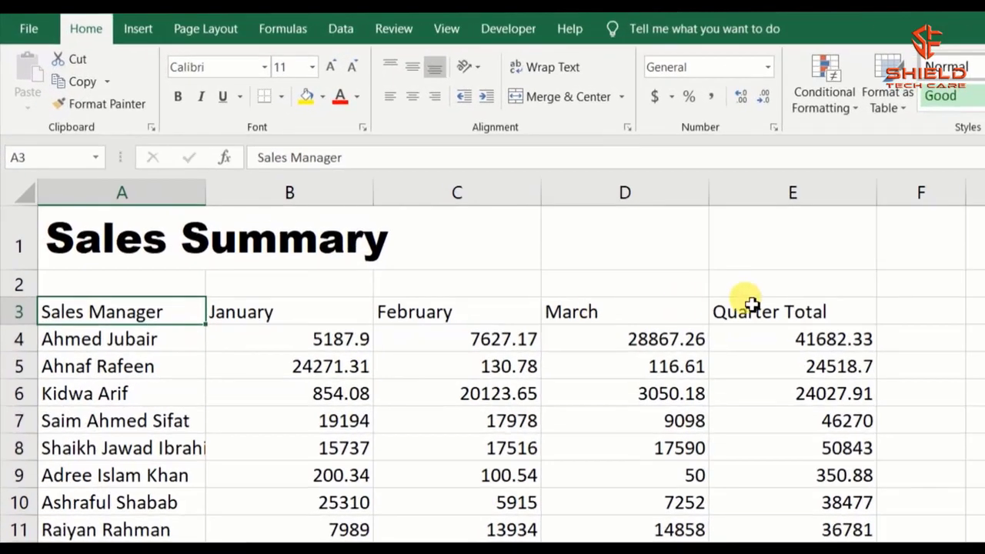
pyautogui.keyDown('shift'); pyautogui.click(484, 224); pyautogui.keyUp('shift')
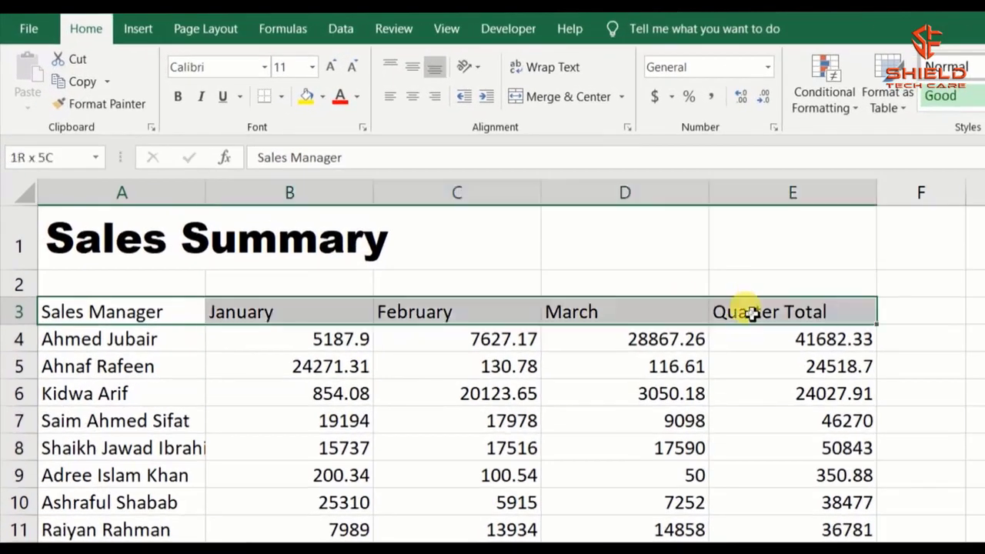
pyautogui.click(178, 98)
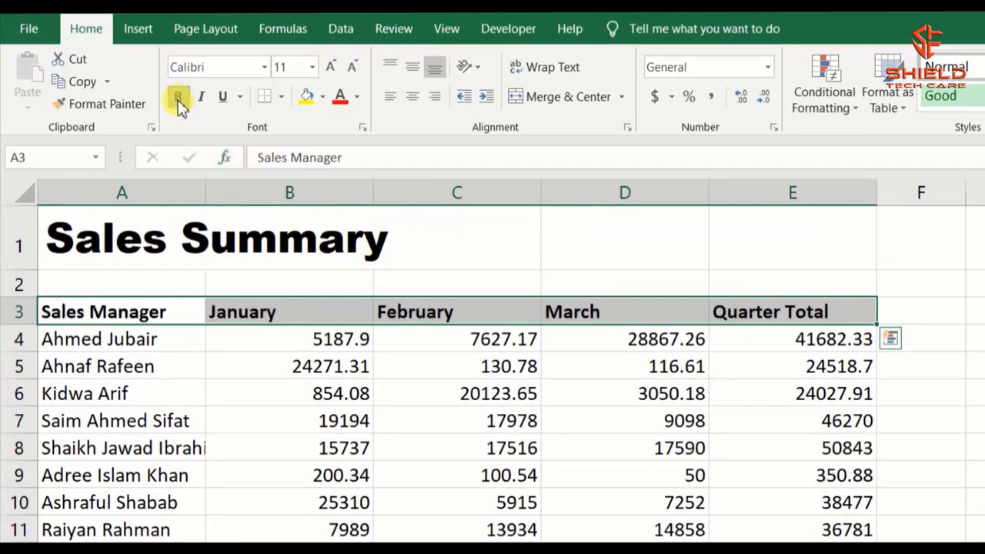
# Try italic and underline formatting on the headers in A3:E3, and remove both
pyautogui.click(199, 98)
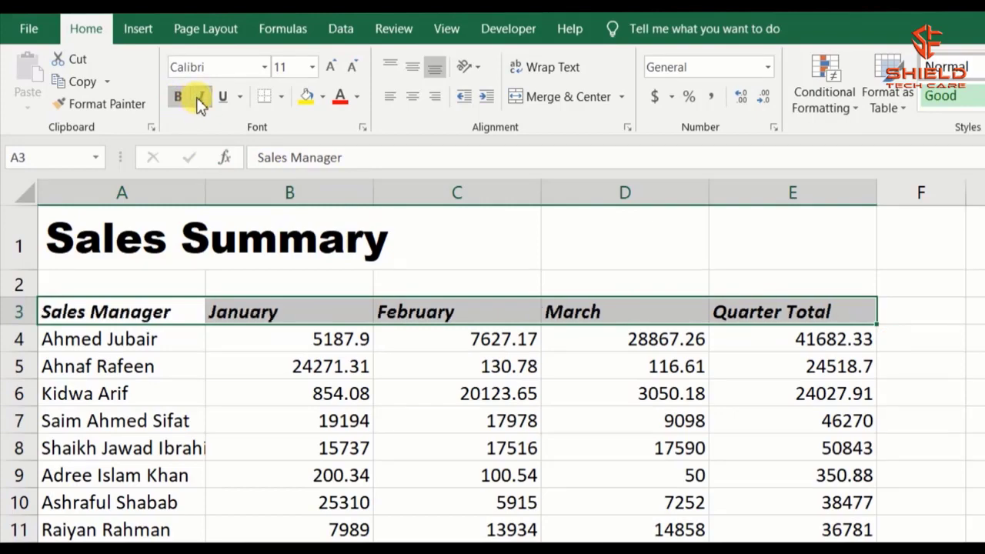
pyautogui.click(222, 97)
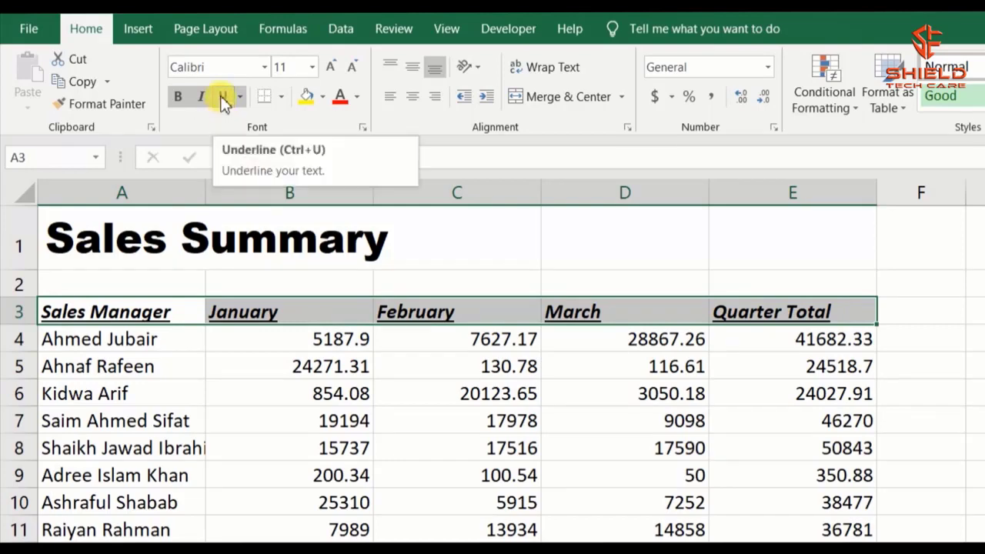
pyautogui.click(223, 97)
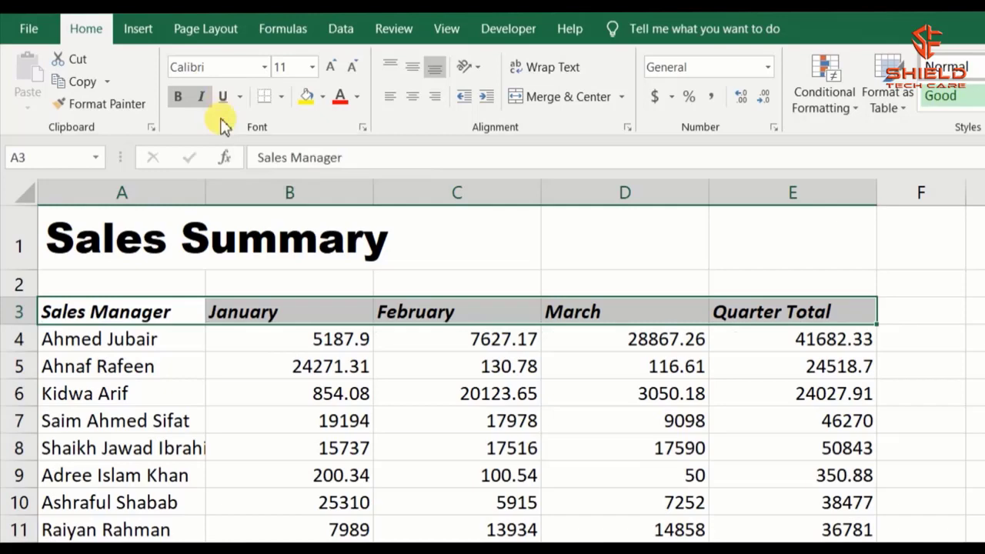
pyautogui.click(221, 97)
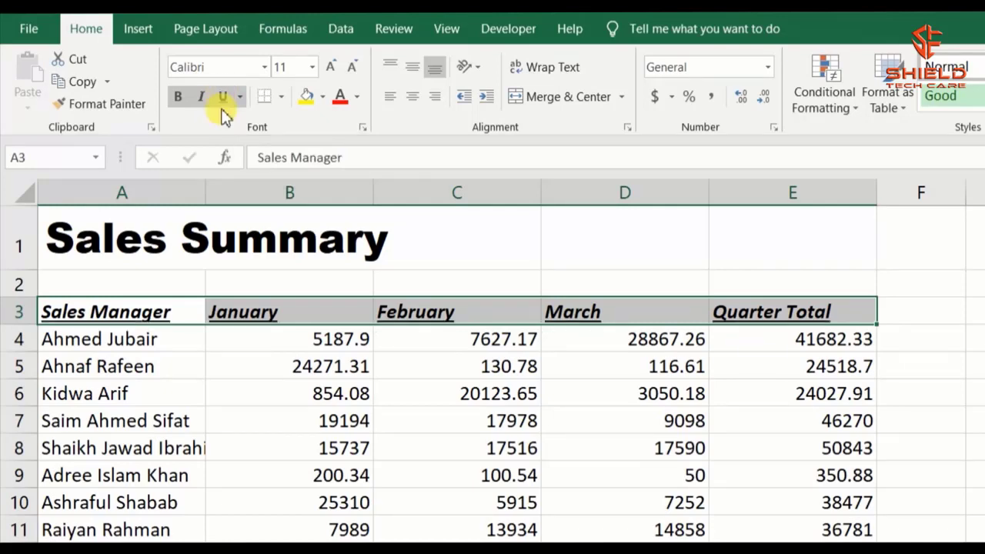
pyautogui.click(200, 97)
pyautogui.click(227, 98)
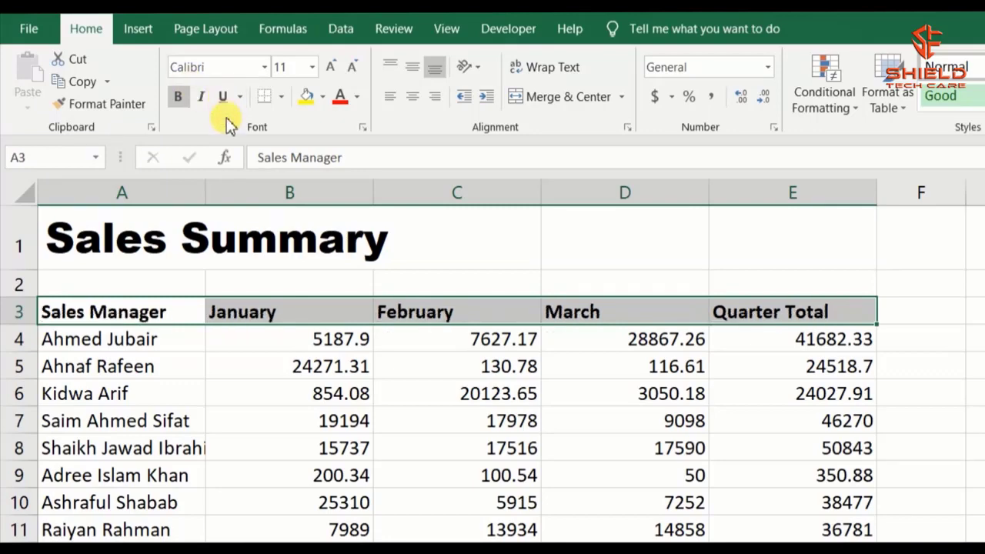
# Give only the Sales Manager header cell A3 a yellow fill and red font color
pyautogui.click(166, 309)
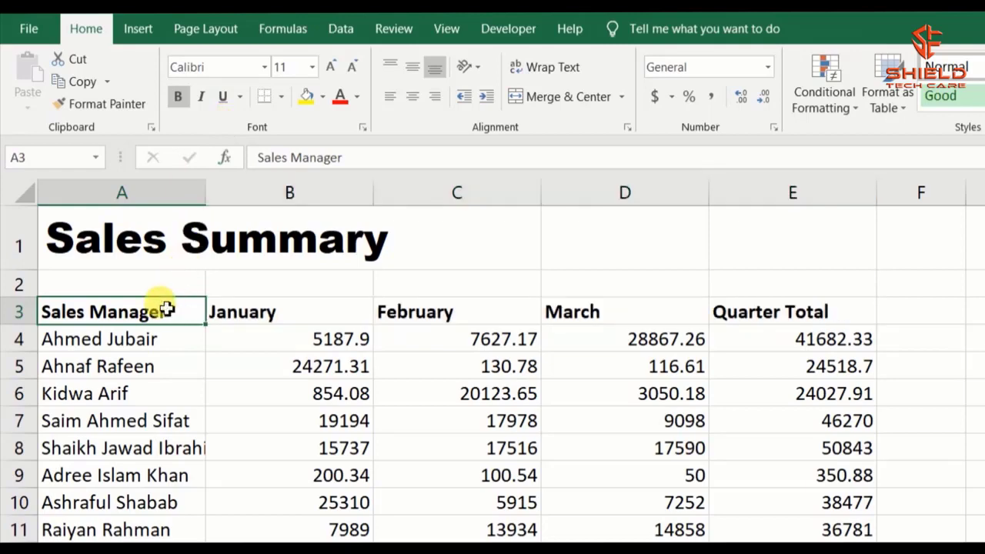
pyautogui.click(302, 98)
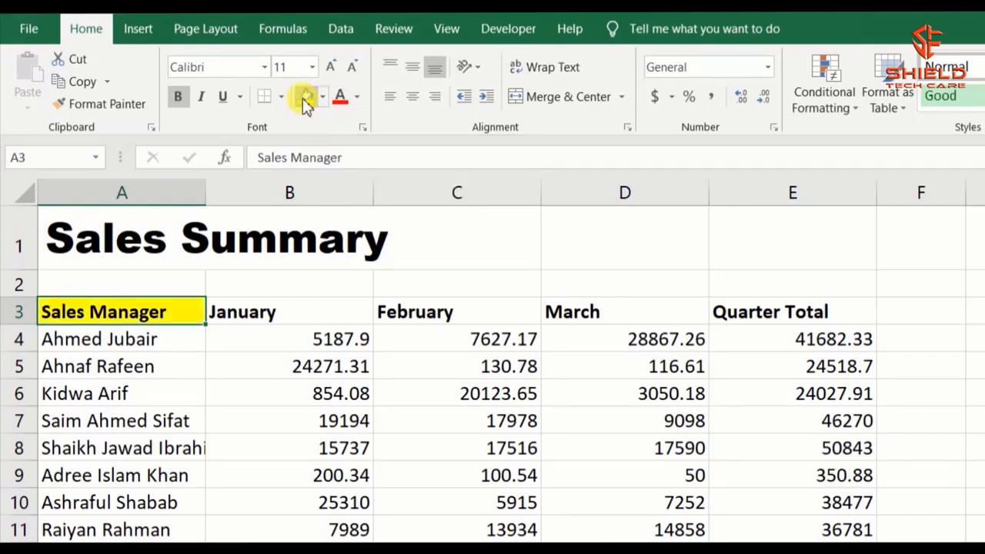
pyautogui.click(335, 103)
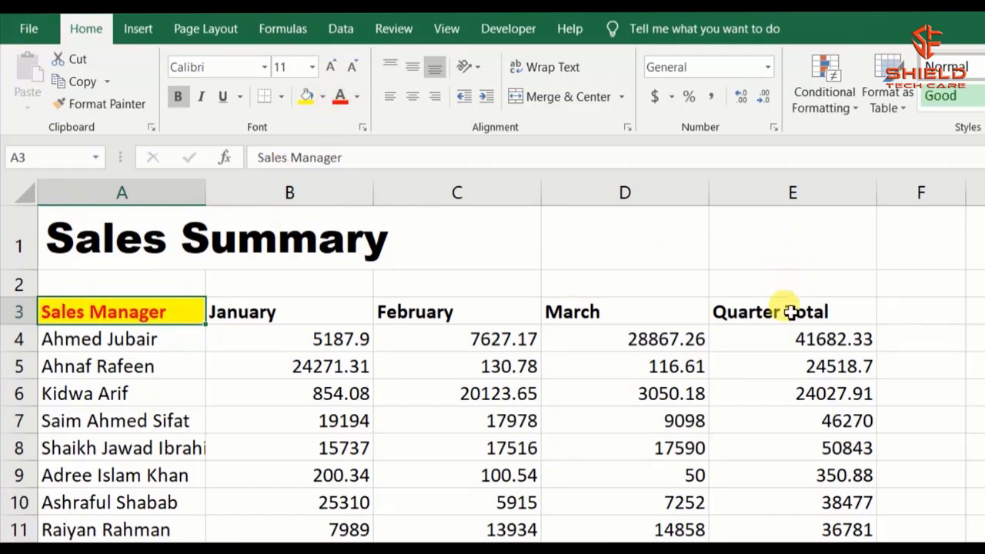
# Apply the standard dark red fill and a white font color to all headers in A3:E3
pyautogui.keyDown('shift'); pyautogui.click(787, 309); pyautogui.keyUp('shift')
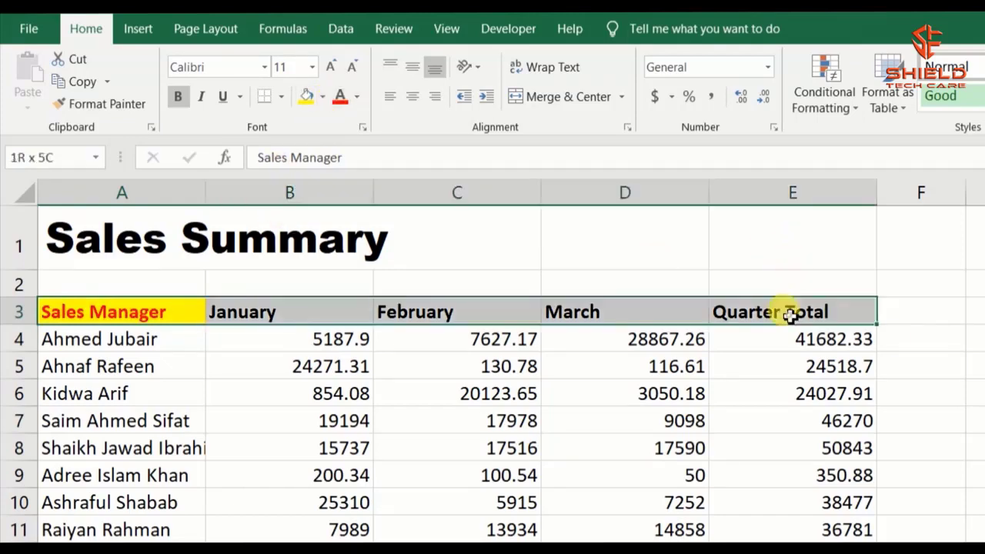
pyautogui.click(323, 97)
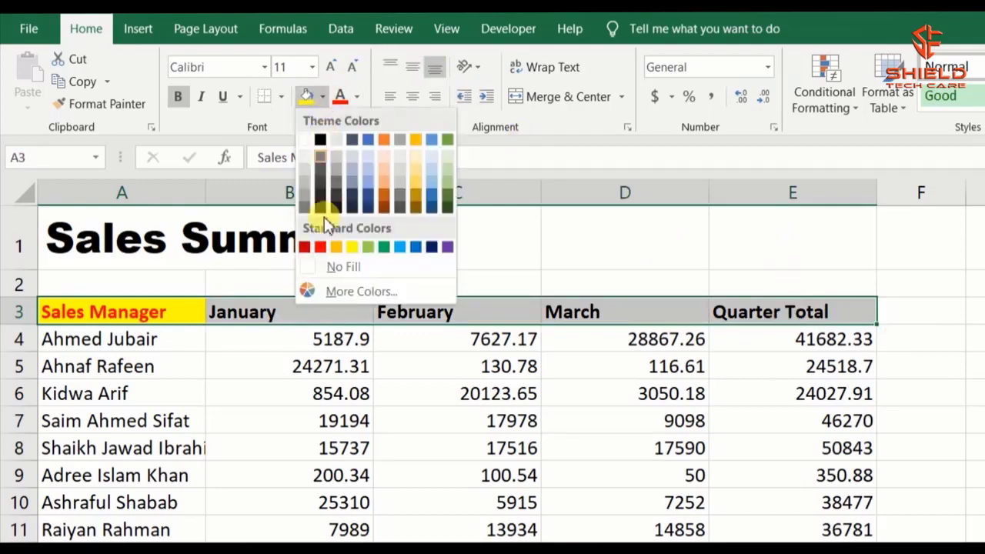
pyautogui.click(304, 247)
pyautogui.click(358, 97)
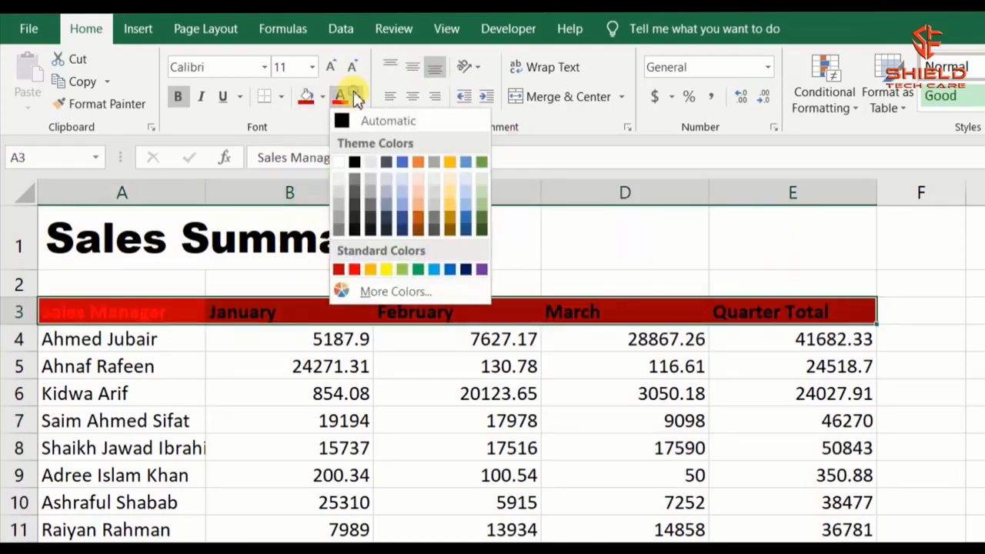
pyautogui.click(341, 158)
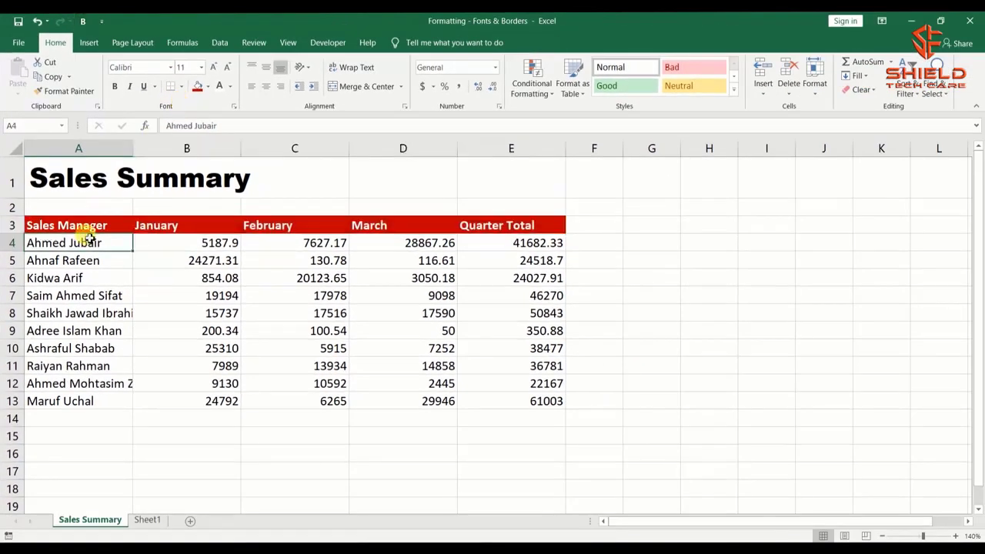
# Apply All Borders to the sales data in A4:E13 and deselect the range
pyautogui.hotkey('ctrl', 'shift', 'Right')
pyautogui.hotkey('ctrl', 'shift', 'Down')
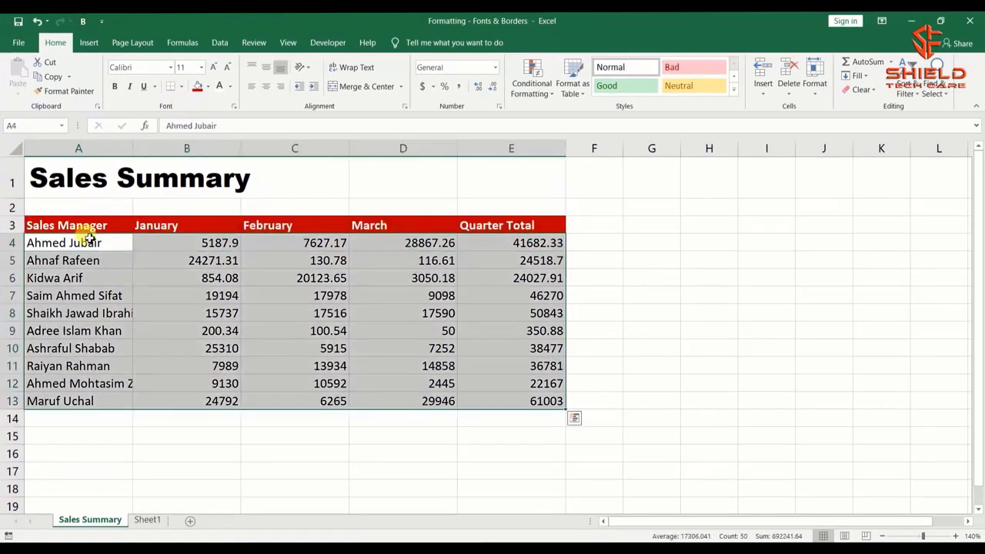
pyautogui.click(183, 89)
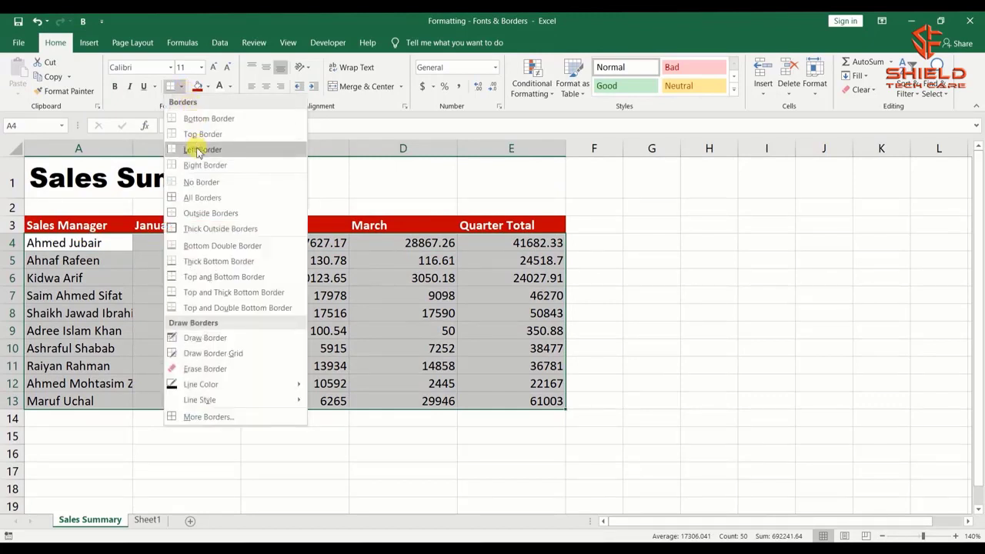
pyautogui.click(237, 200)
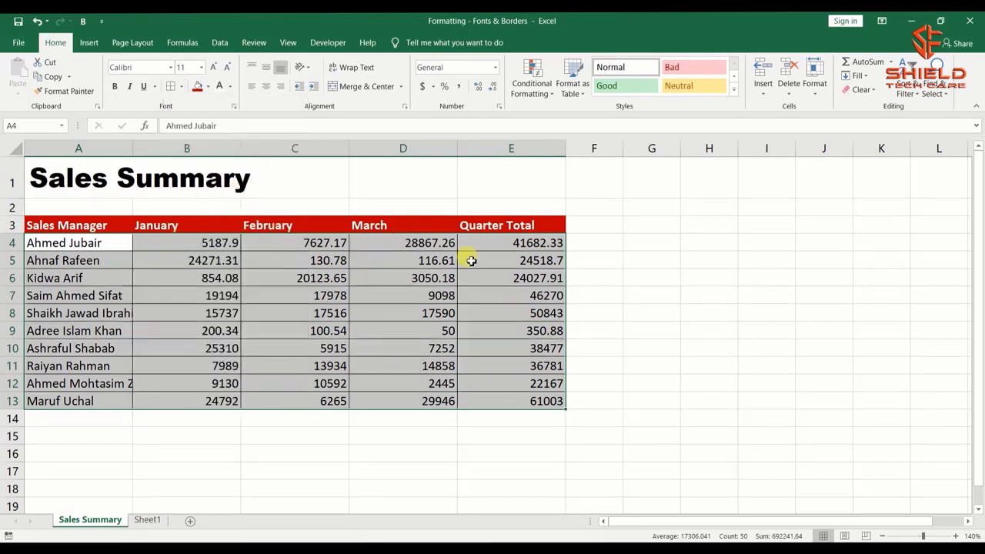
pyautogui.click(608, 224)
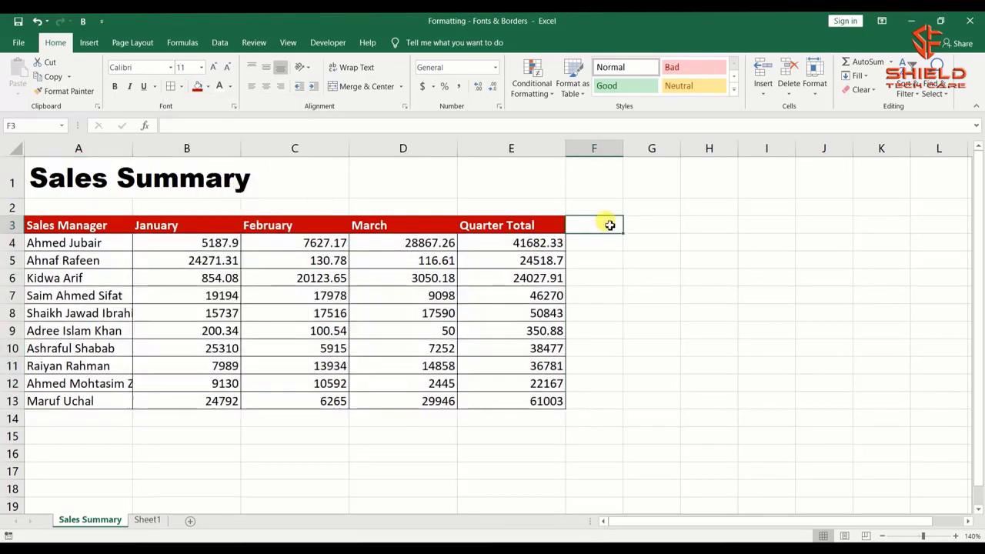
pyautogui.click(385, 181)
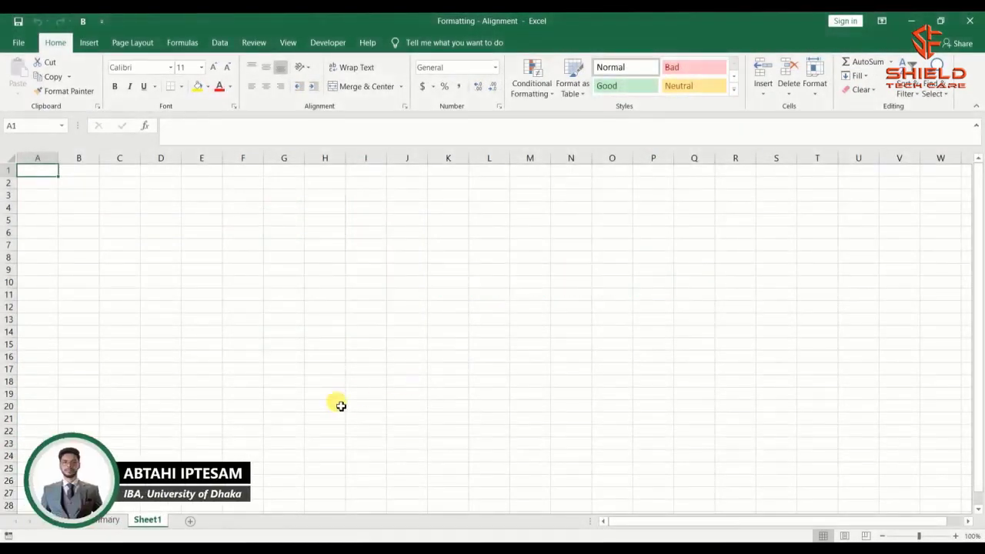
# Try right and center alignment on the table A3:F13 of the Sales Summary sheet, and finish with left alignment
pyautogui.click(97, 521)
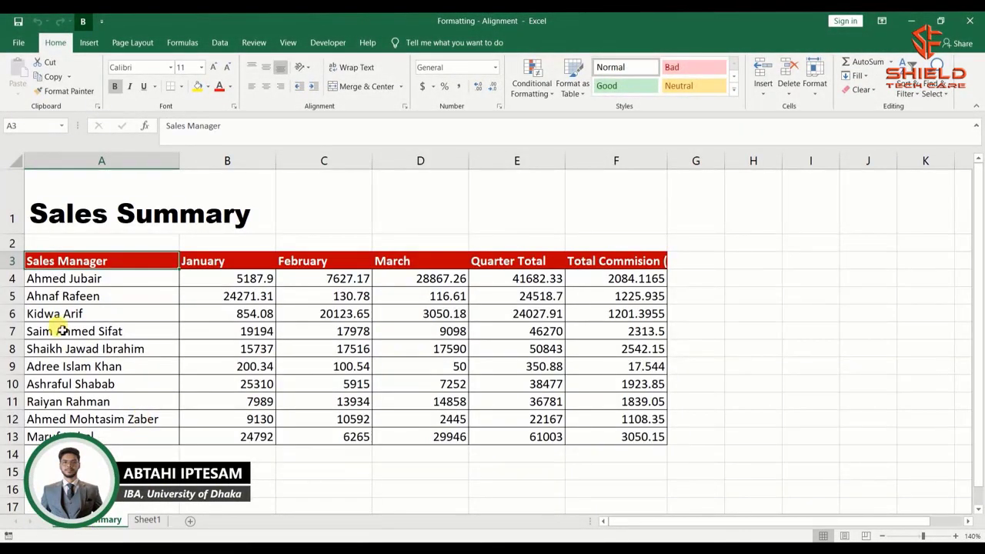
pyautogui.hotkey('ctrl', 'a')
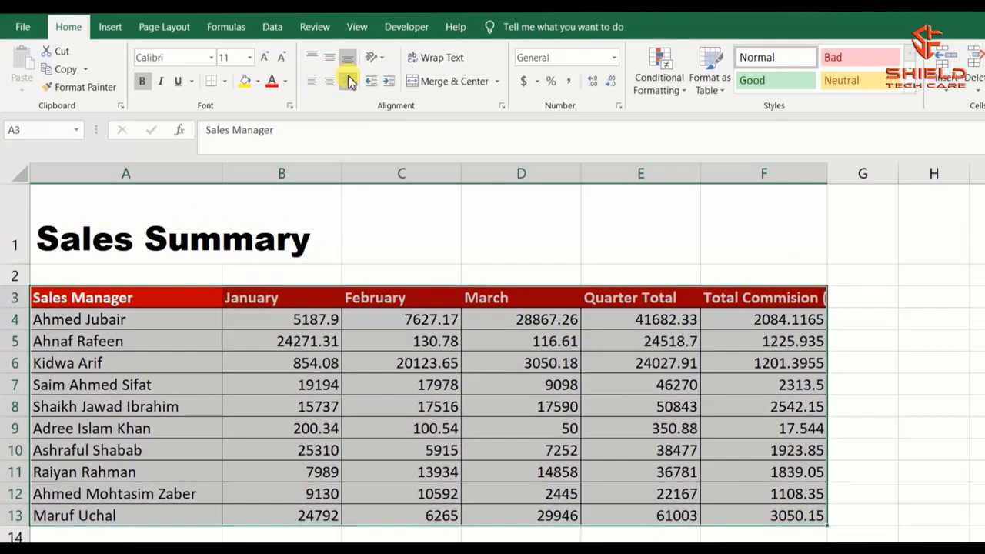
pyautogui.click(280, 86)
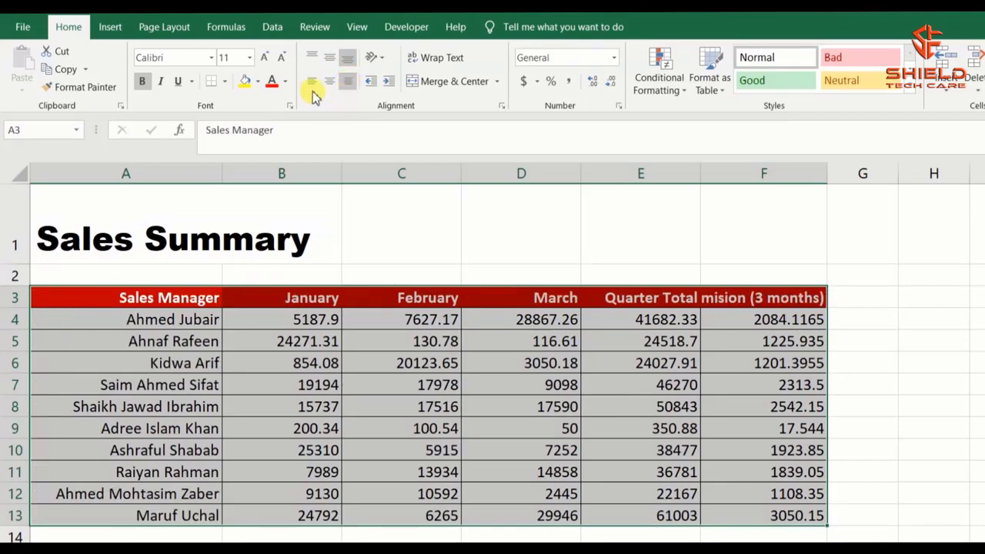
pyautogui.click(312, 85)
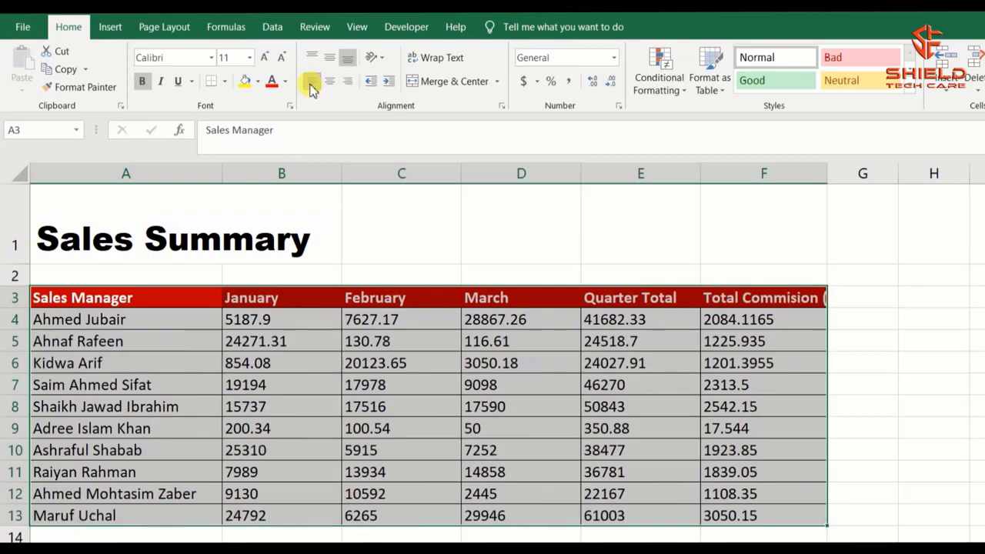
pyautogui.click(332, 82)
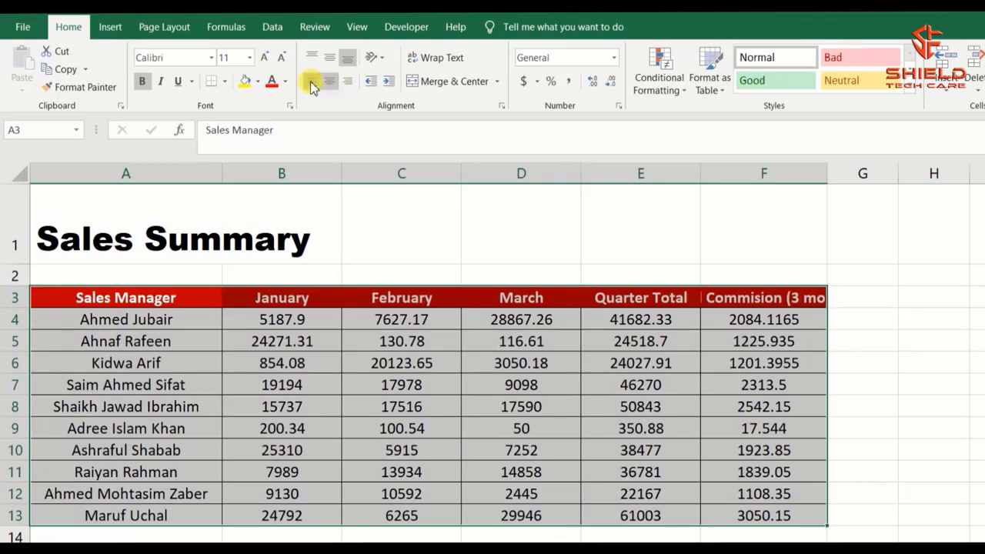
pyautogui.click(312, 83)
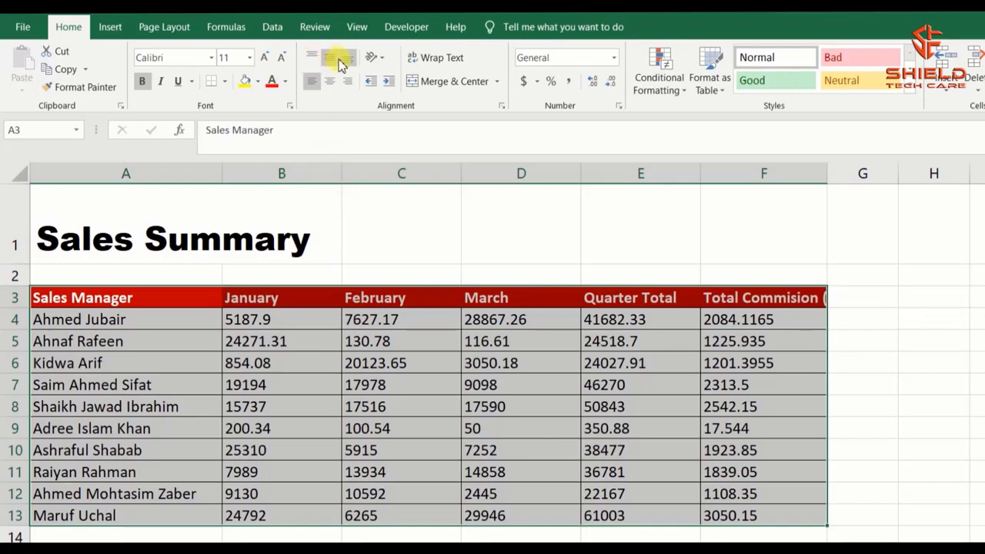
# Try top and bottom vertical alignment on the Sales Summary title in A1, and finish with middle alignment
pyautogui.click(108, 222)
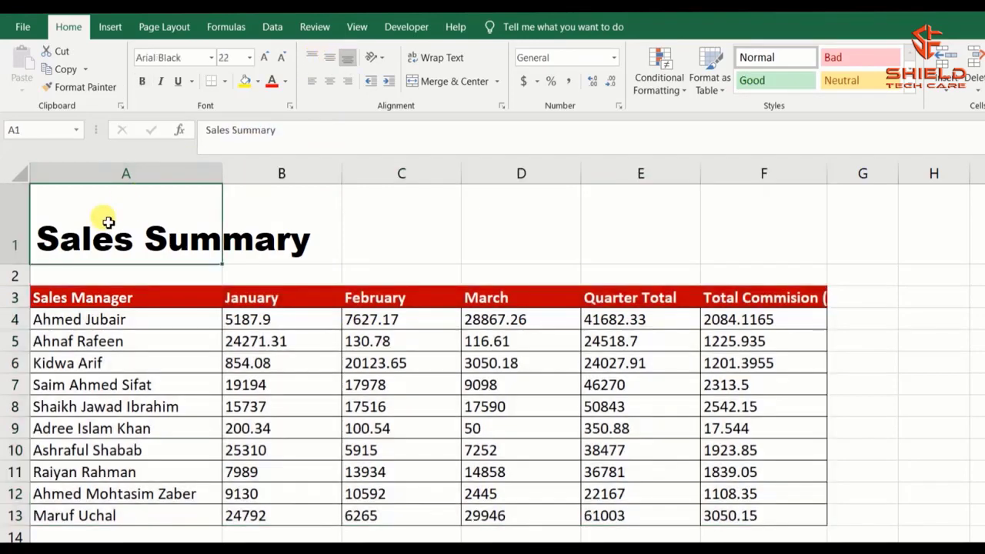
pyautogui.click(313, 58)
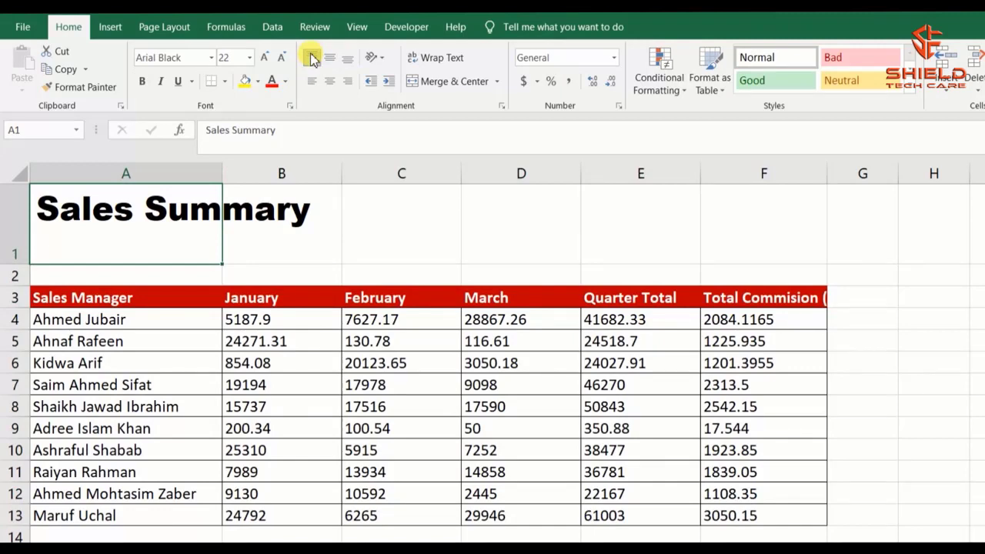
pyautogui.click(329, 59)
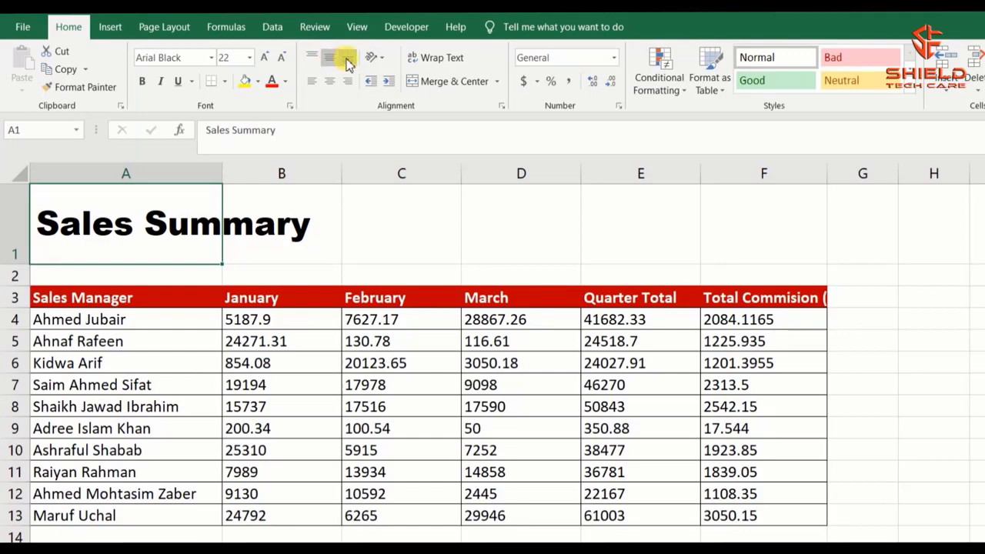
pyautogui.click(348, 62)
pyautogui.click(331, 62)
pyautogui.click(313, 59)
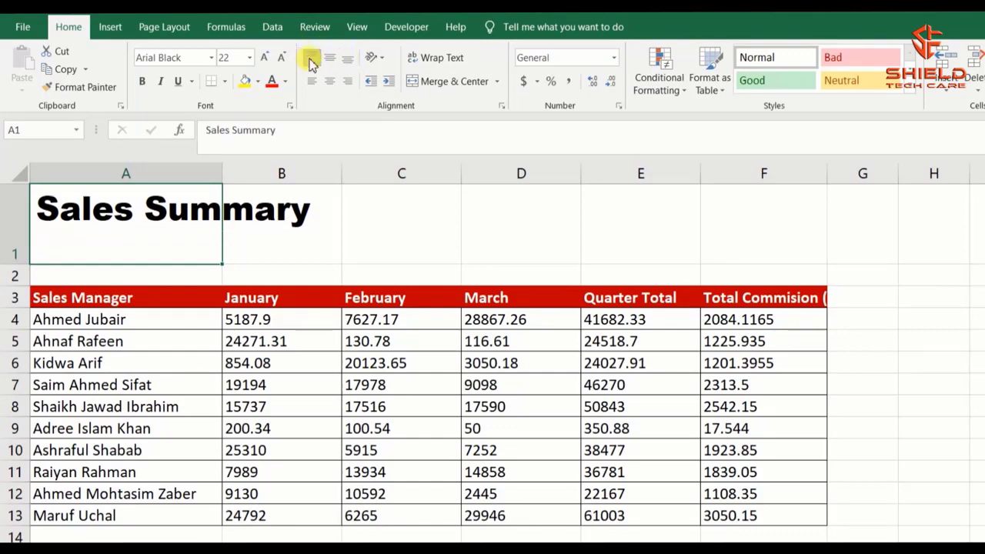
pyautogui.click(330, 61)
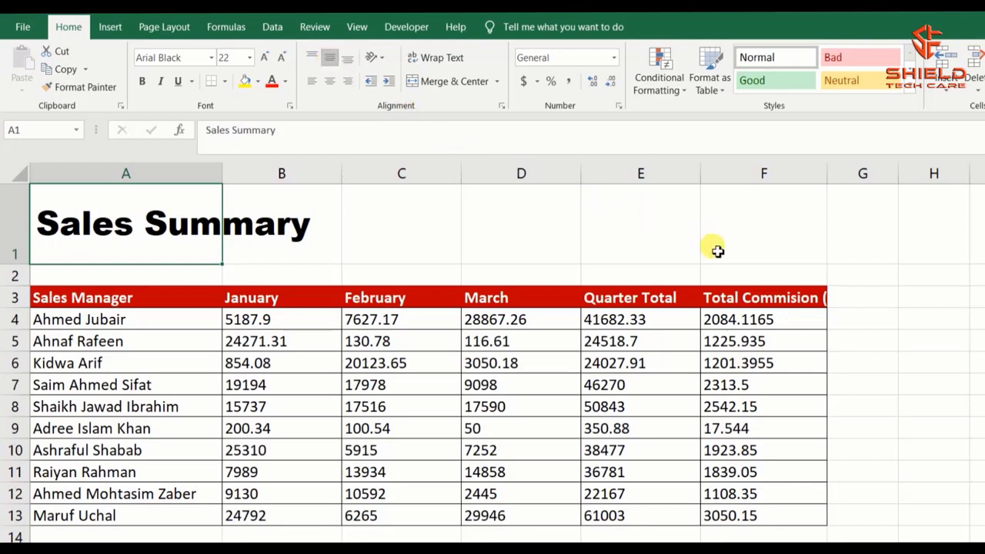
# Try widening column F manually and autofitting it to the header in F3, undoing each width change
pyautogui.click(748, 295)
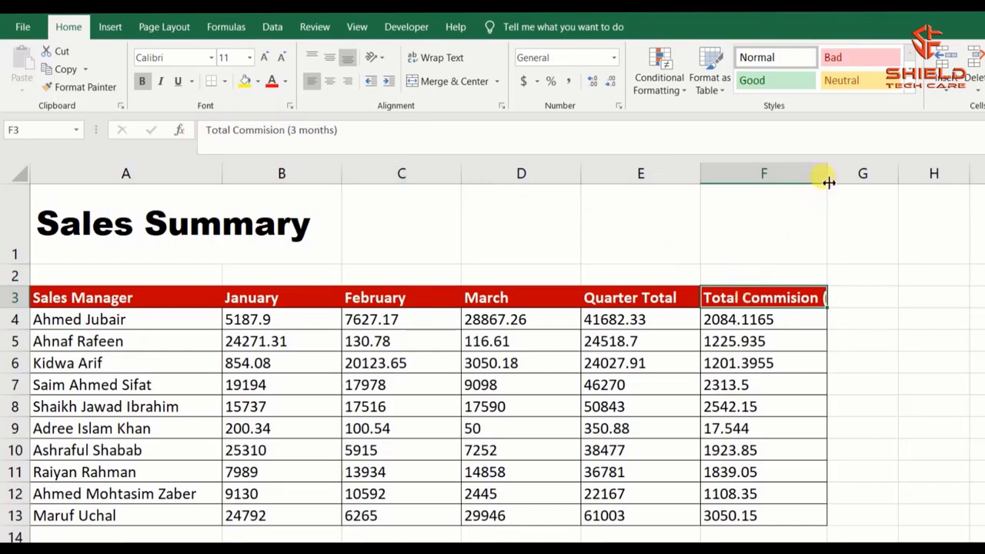
pyautogui.moveTo(826, 174); pyautogui.dragTo(944, 175)
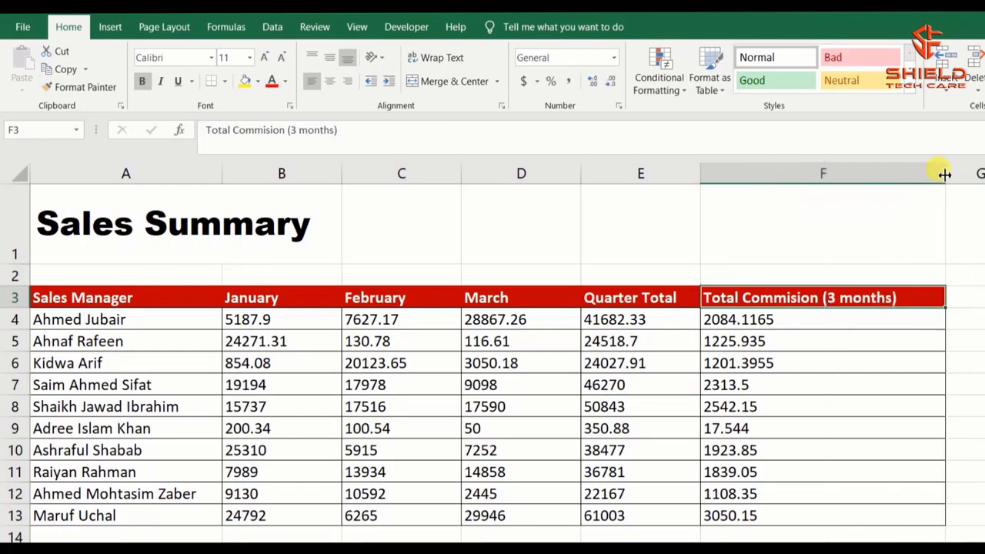
pyautogui.hotkey('ctrl', 'z')
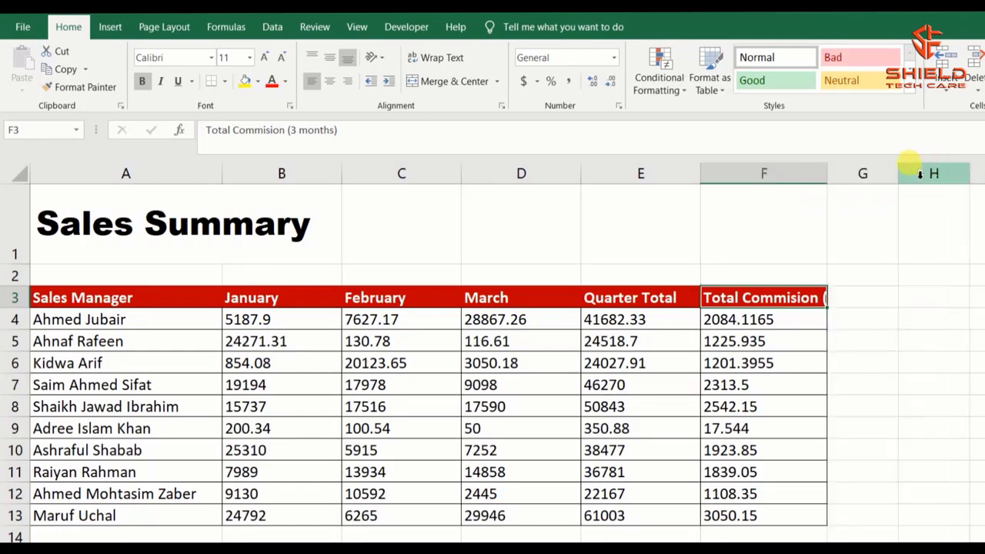
pyautogui.doubleClick(829, 174)
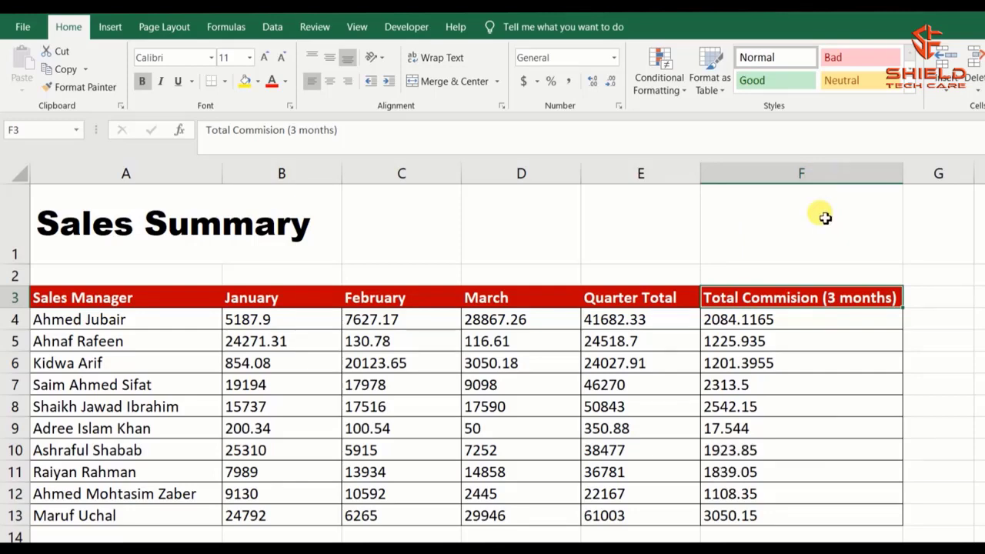
pyautogui.hotkey('ctrl', 'z')
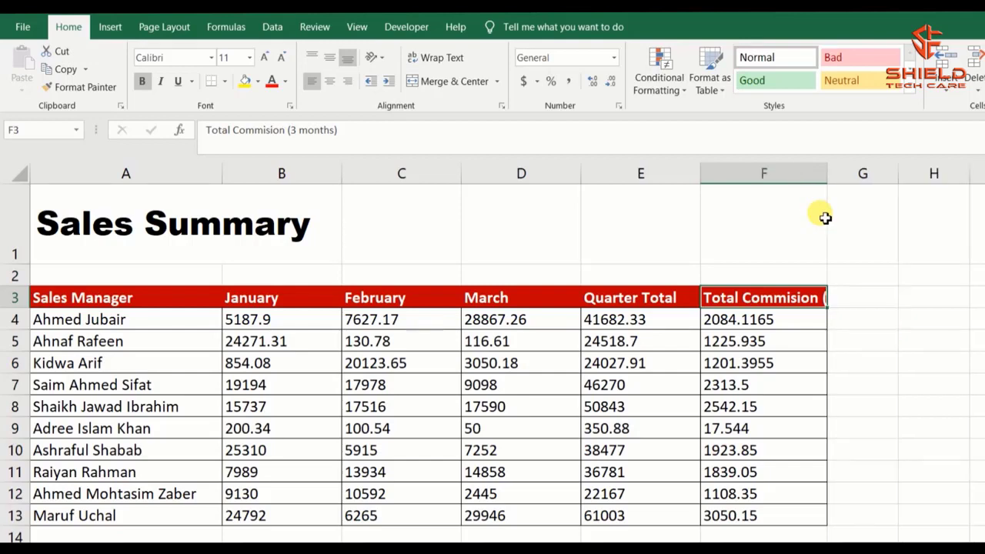
# Apply Wrap Text to the header cells A3:F3 and select the Total Commision header cell
pyautogui.click(179, 303)
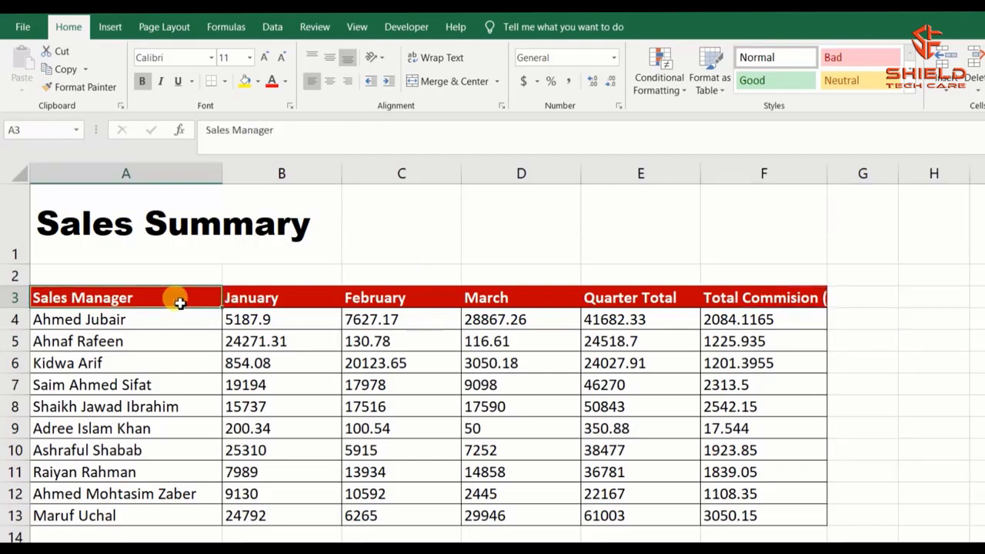
pyautogui.hotkey('ctrl', 'shift', 'Right')
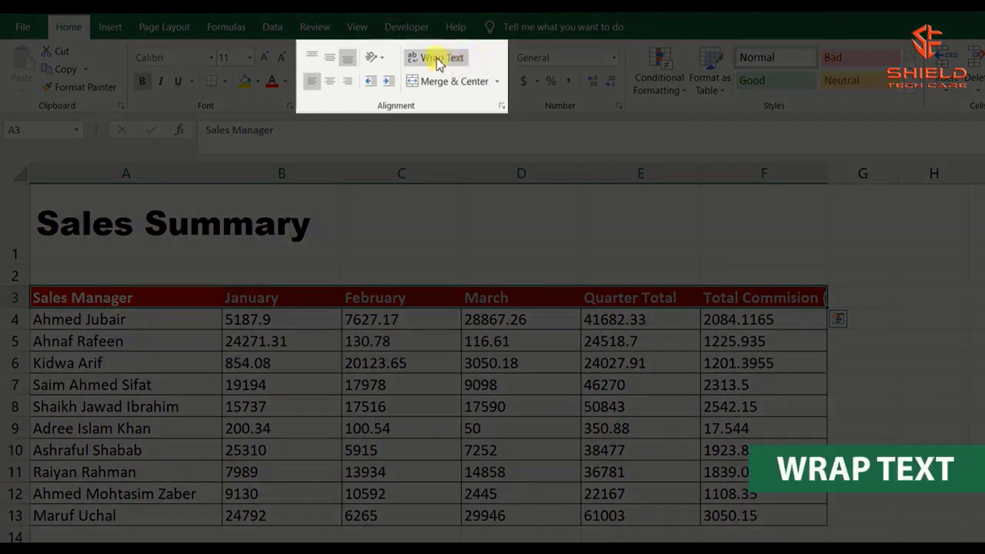
pyautogui.click(438, 60)
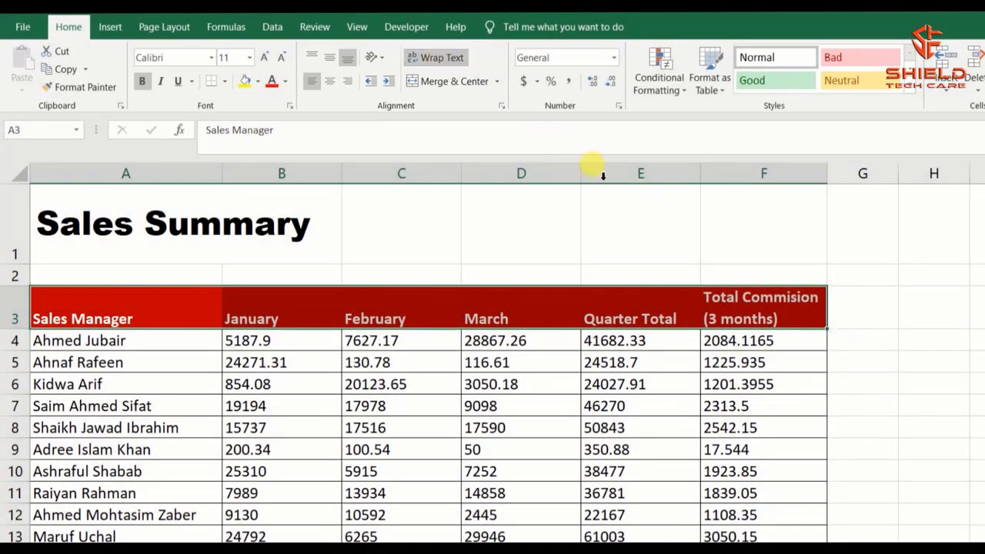
pyautogui.click(757, 289)
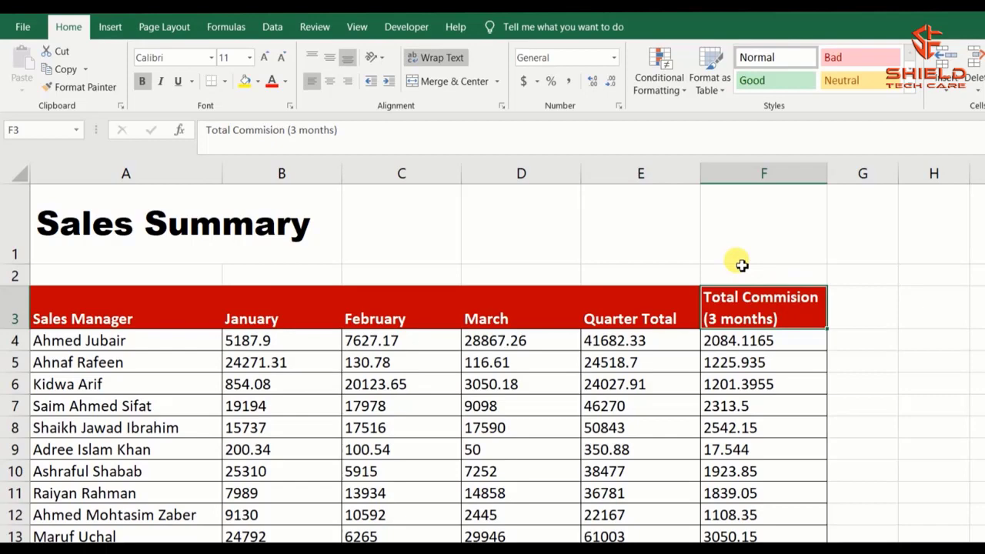
# Remove Wrap Text from the header cells A3:F3
pyautogui.click(381, 63)
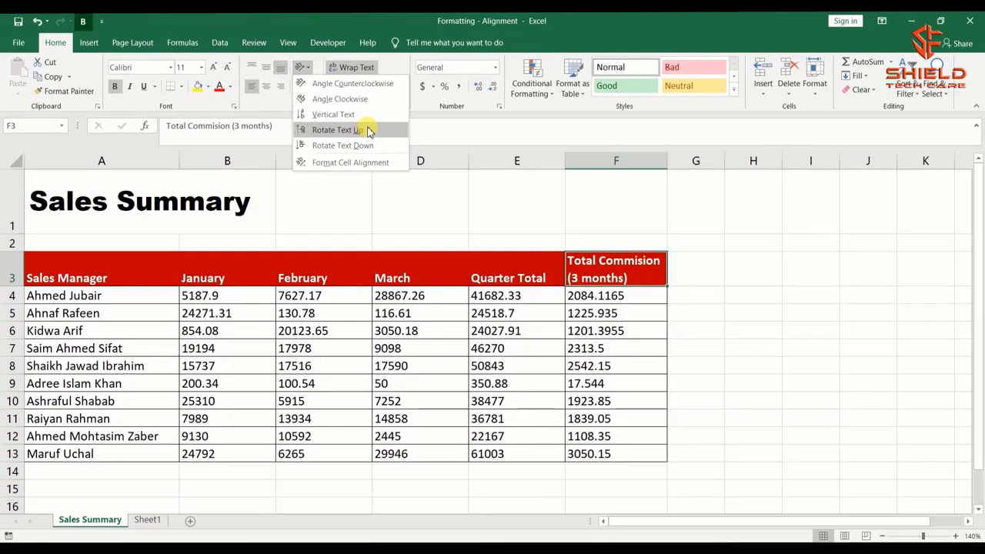
pyautogui.click(107, 265)
pyautogui.click(108, 266)
pyautogui.hotkey('ctrl', 'shift', 'Right')
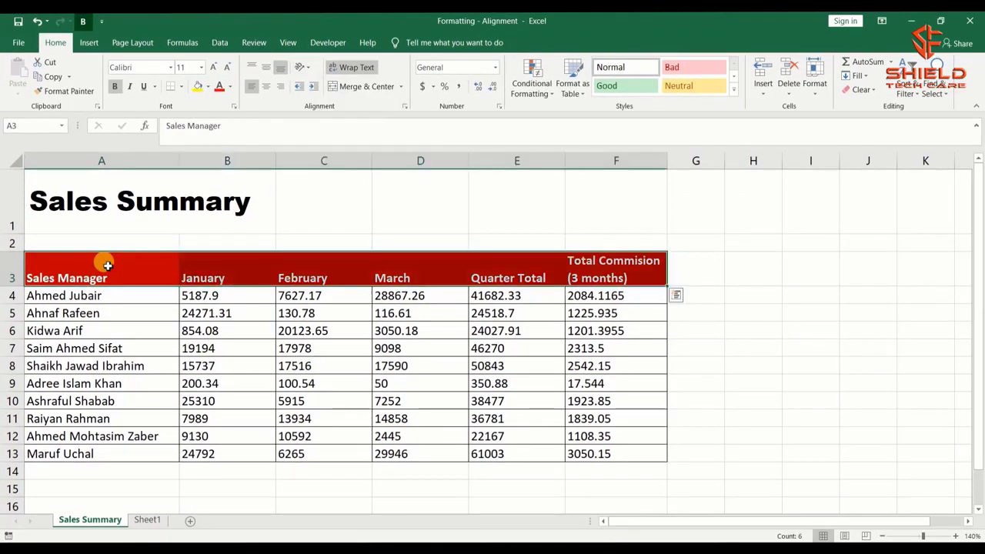
pyautogui.click(356, 68)
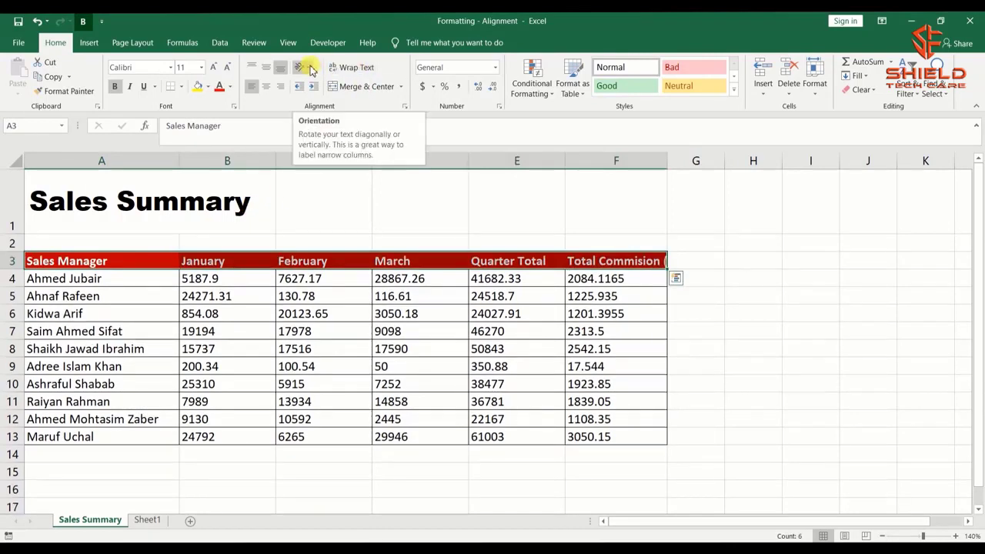
# Try the Angle Counterclockwise and Rotate Text Up orientations on the headers A3:F3, and restore horizontal text
pyautogui.click(311, 69)
pyautogui.click(356, 85)
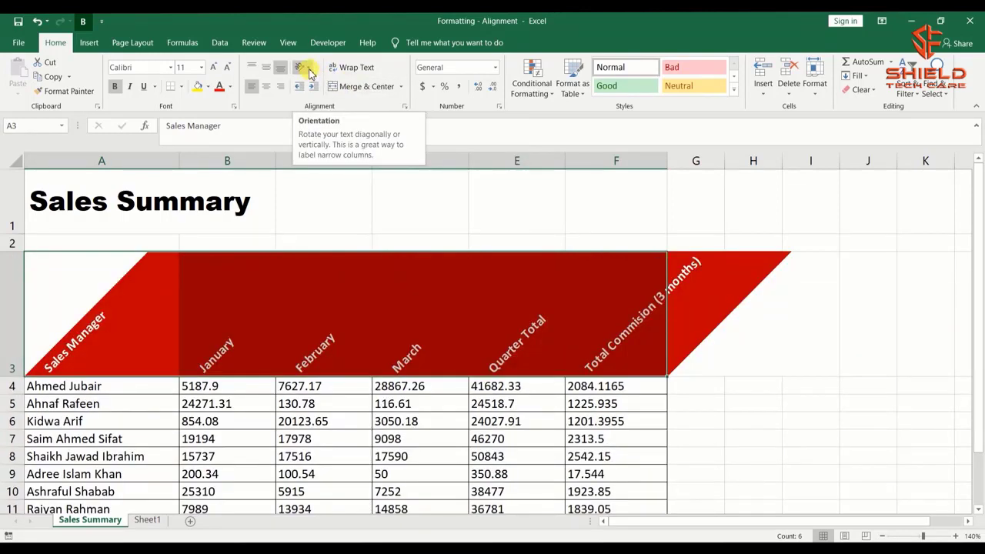
pyautogui.click(309, 71)
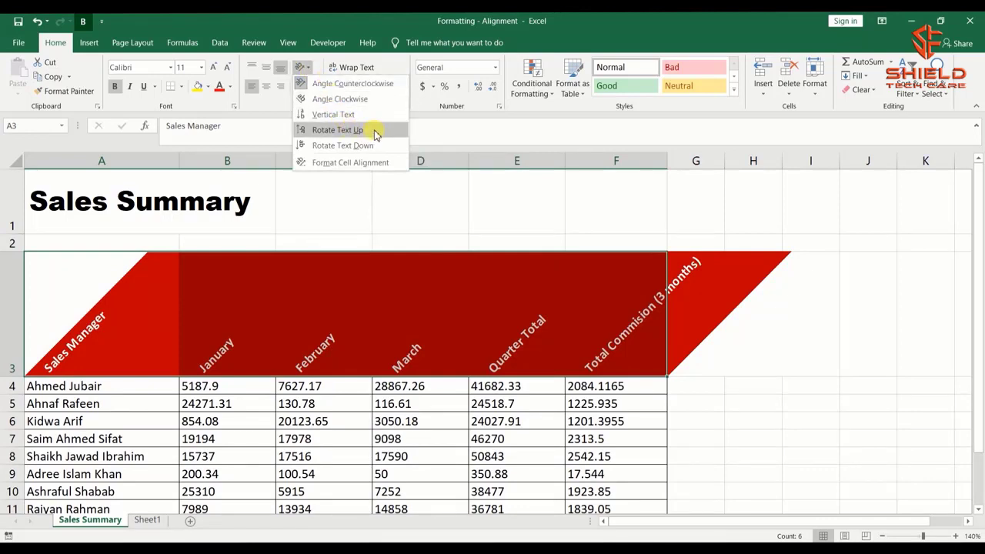
pyautogui.click(376, 135)
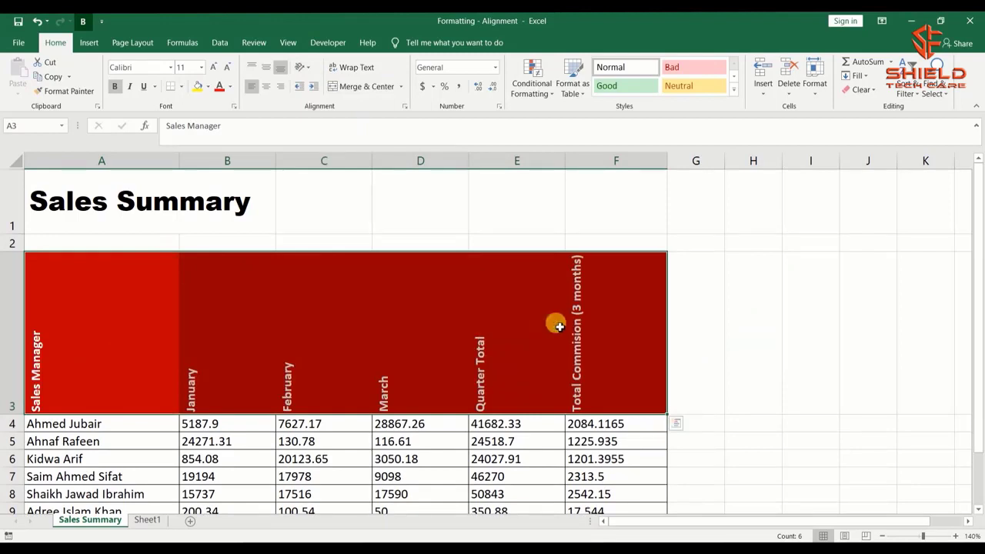
pyautogui.hotkey('ctrl', 'z')
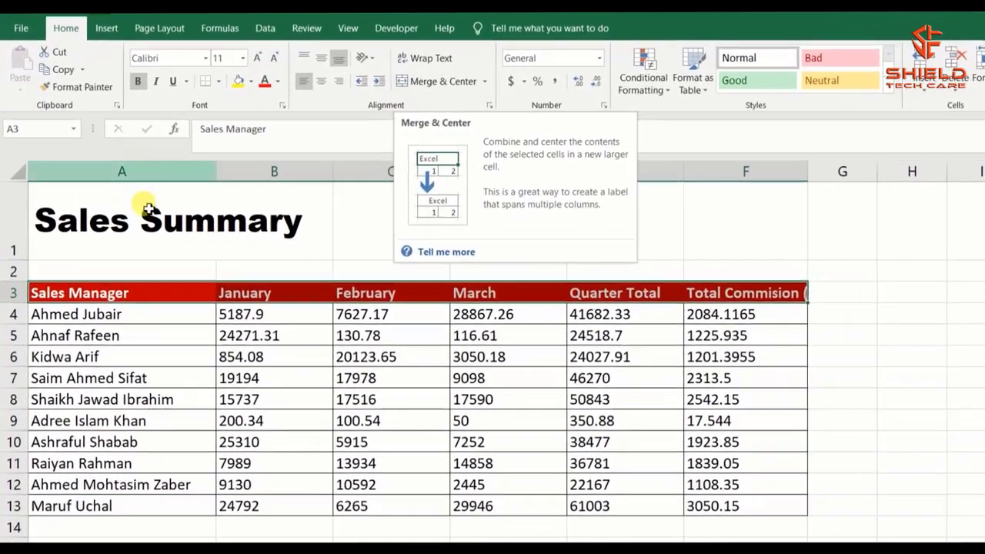
# Merge and center the Sales Summary title across A1:F1
pyautogui.click(84, 203)
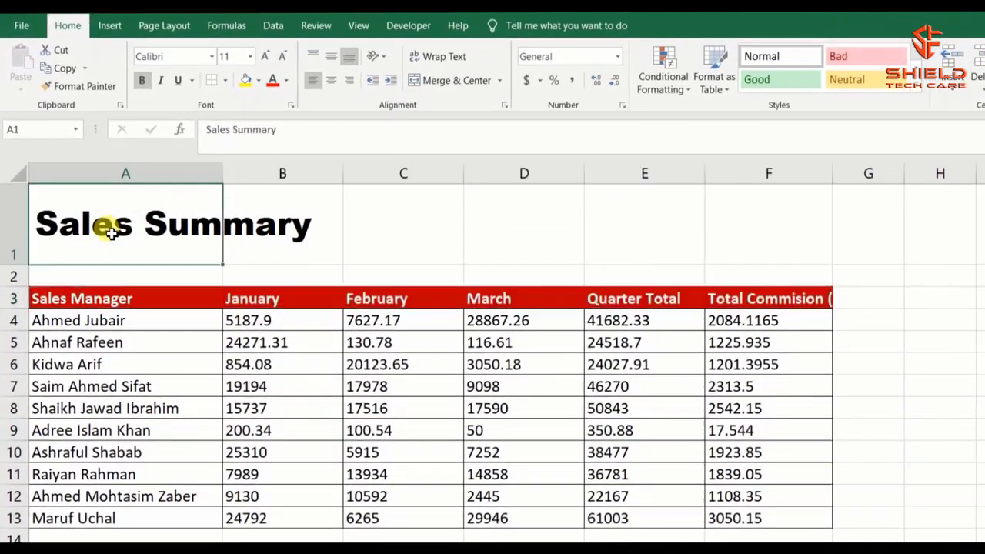
pyautogui.keyDown('shift'); pyautogui.click(732, 229); pyautogui.keyUp('shift')
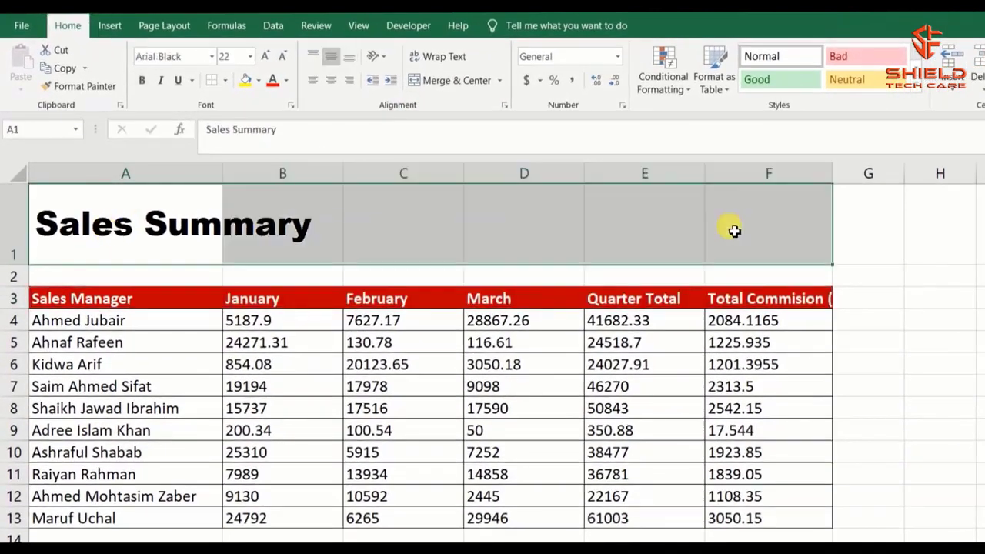
pyautogui.click(455, 81)
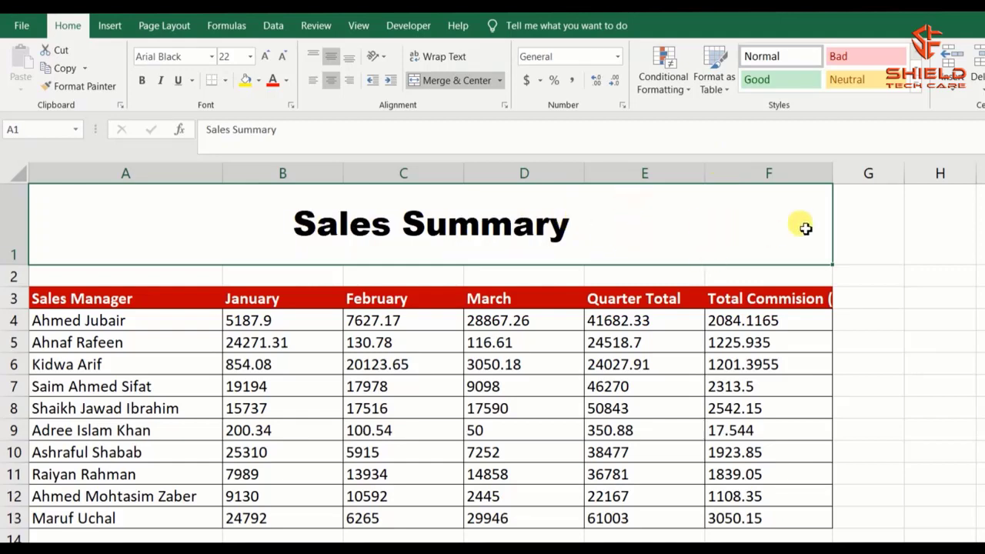
# Try Merge & Center on the whole table A3:F13, accepting that only the upper-left value is kept
pyautogui.click(131, 301)
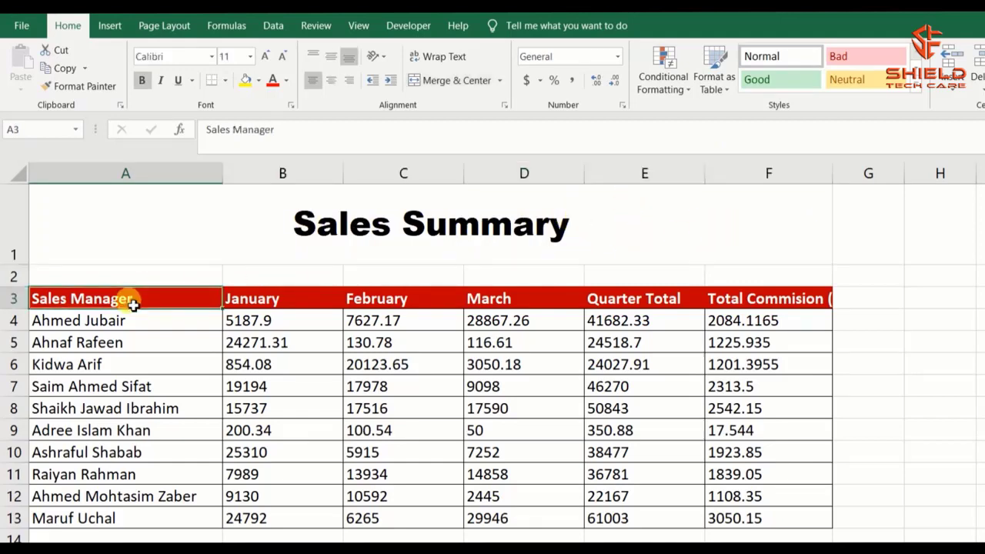
pyautogui.hotkey('ctrl', 'shift', 'Right')
pyautogui.hotkey('ctrl', 'shift', 'Down')
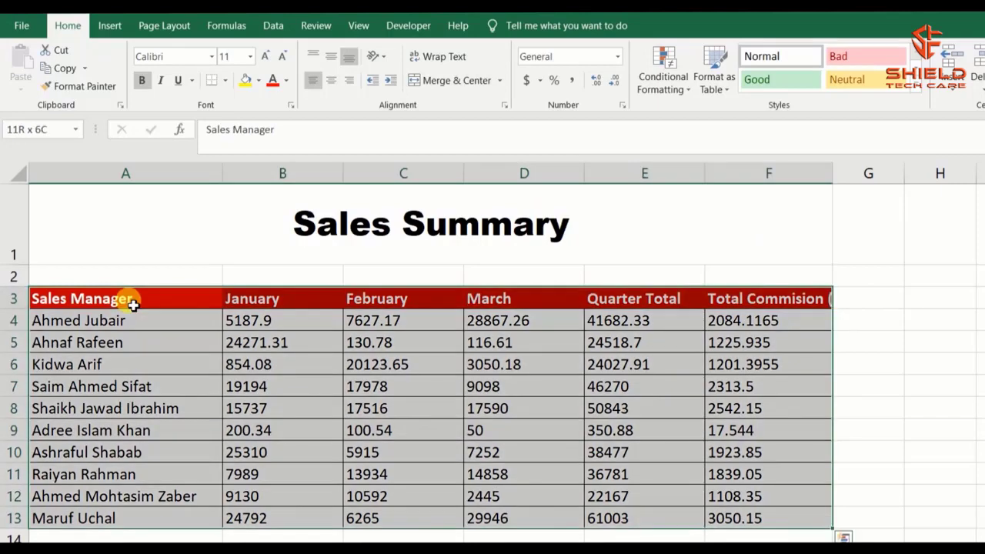
pyautogui.click(454, 86)
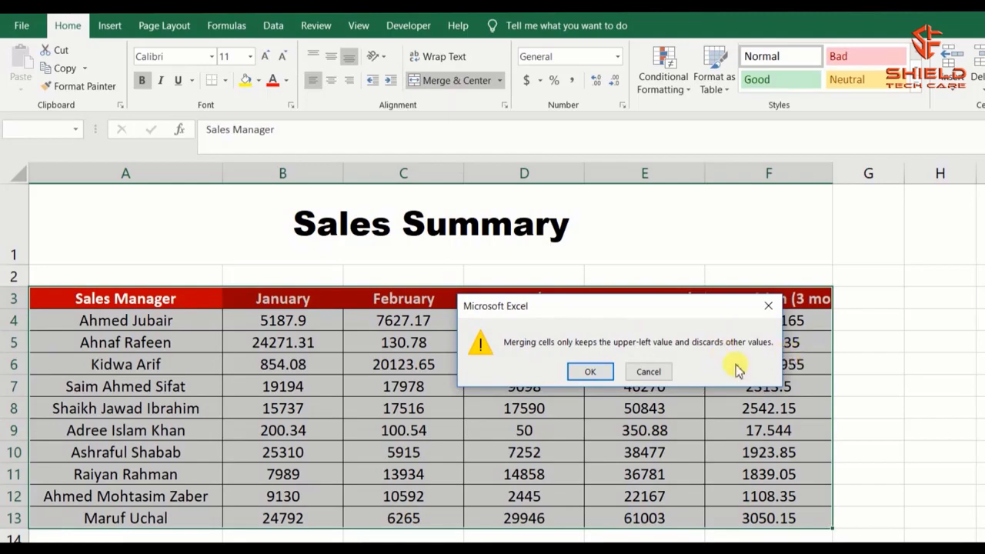
pyautogui.click(589, 371)
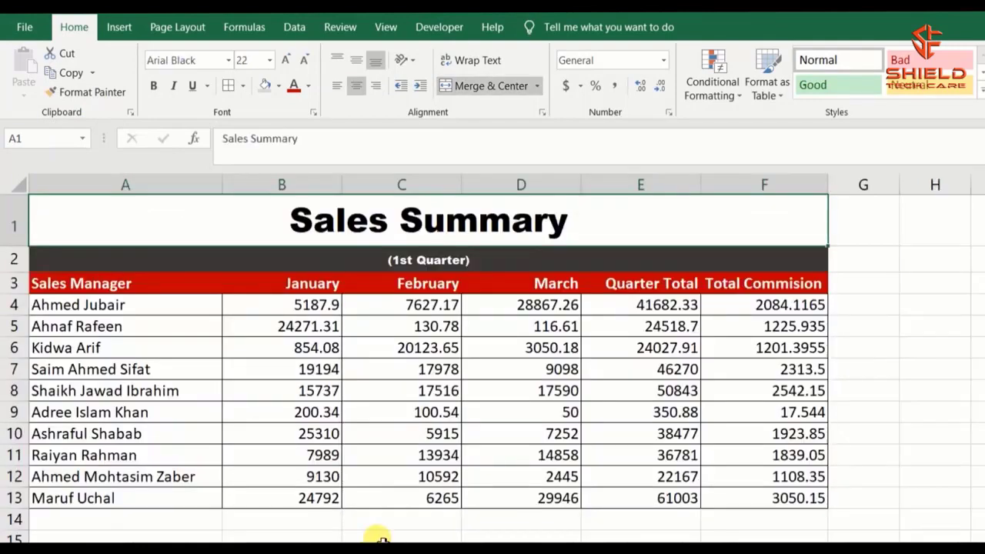
# Format the first sales manager's name in A4 with red font color, bold and italic
pyautogui.click(171, 283)
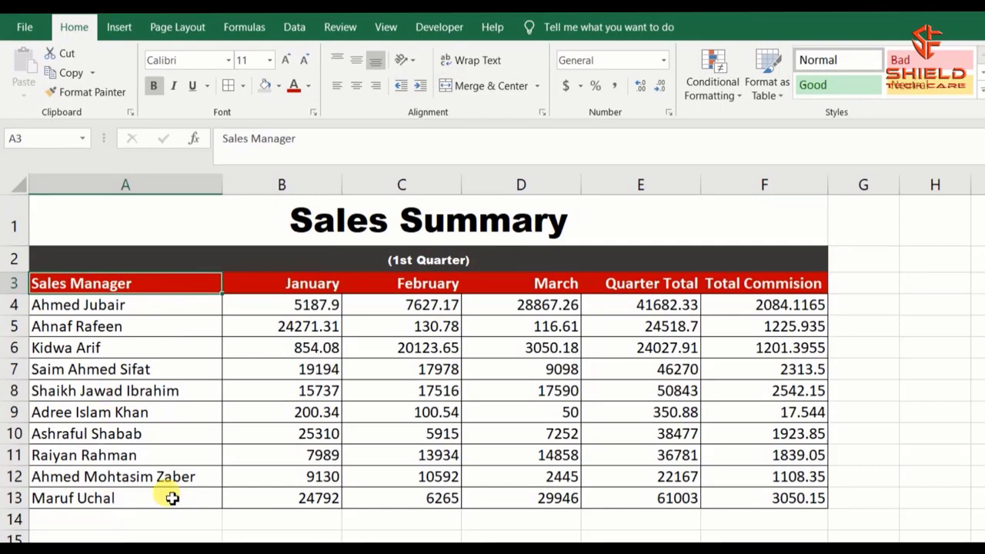
pyautogui.click(171, 305)
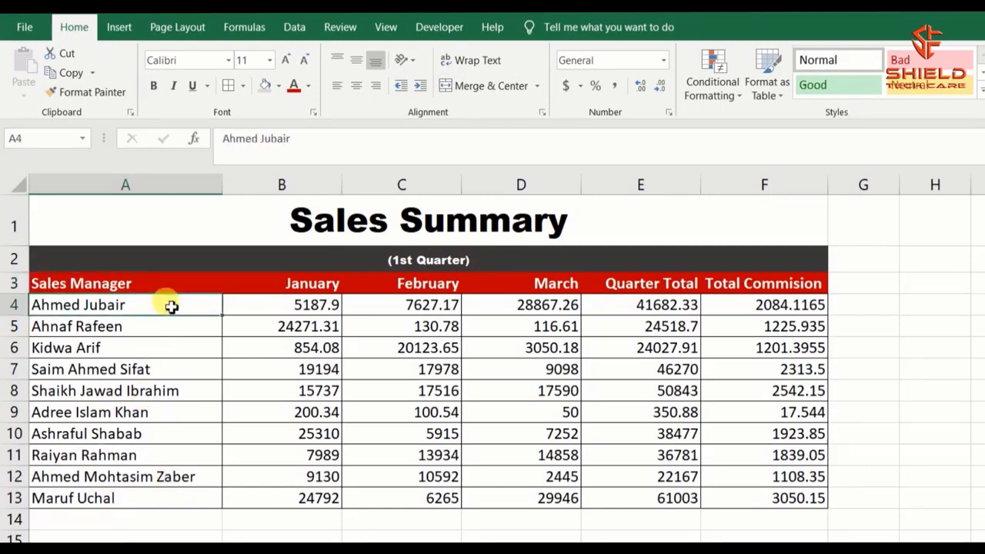
pyautogui.click(294, 86)
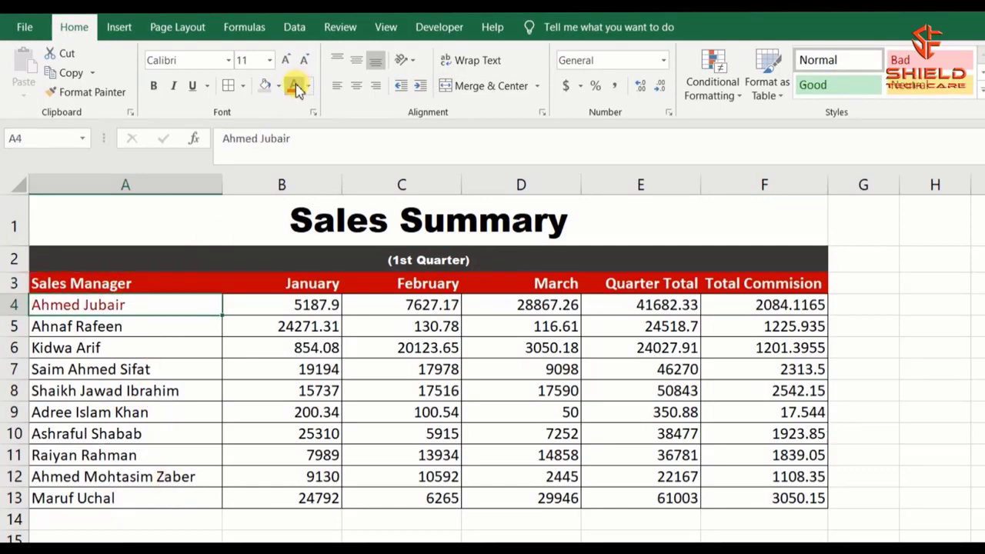
pyautogui.click(153, 88)
pyautogui.click(175, 86)
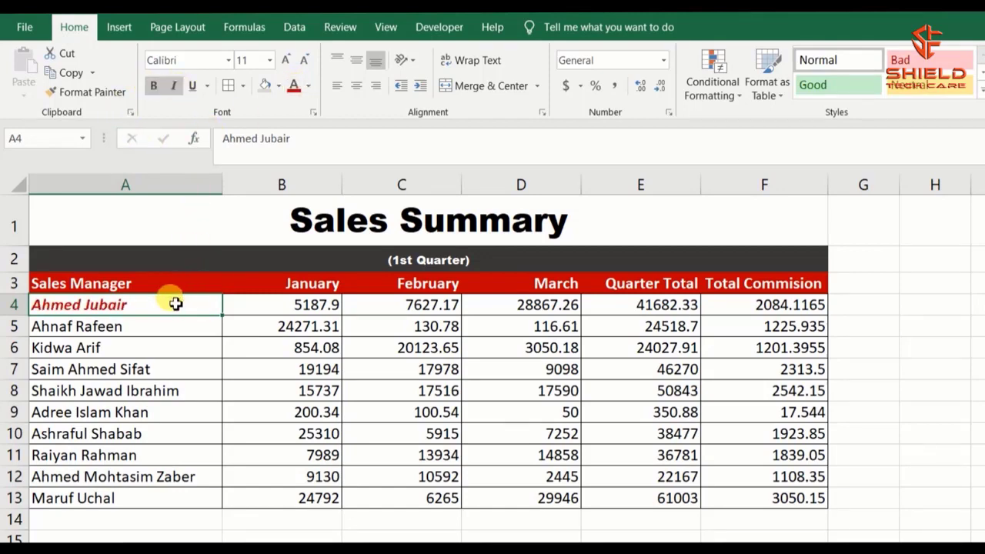
pyautogui.click(172, 329)
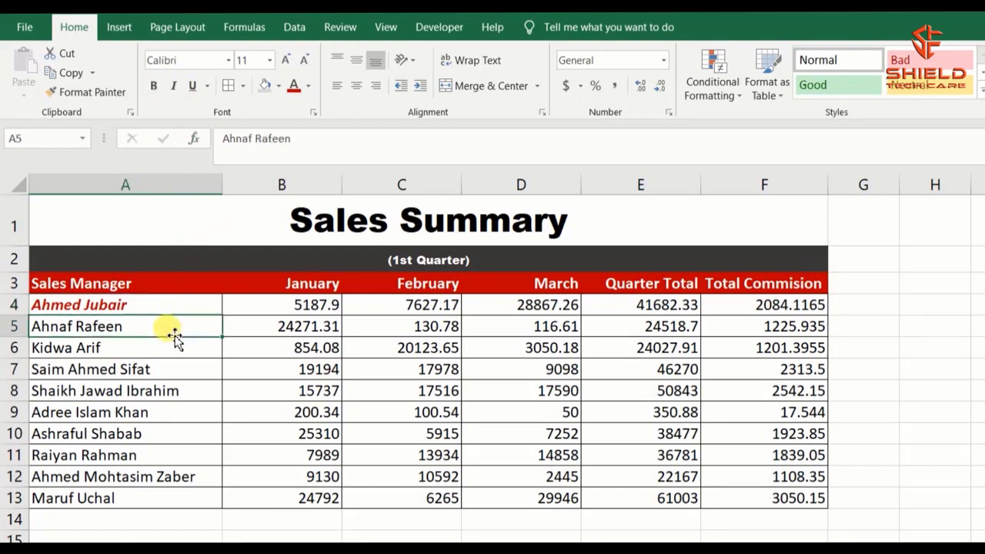
pyautogui.press('Down')
pyautogui.press('Down')
pyautogui.press('Down')
pyautogui.press('Down')
pyautogui.press('Down')
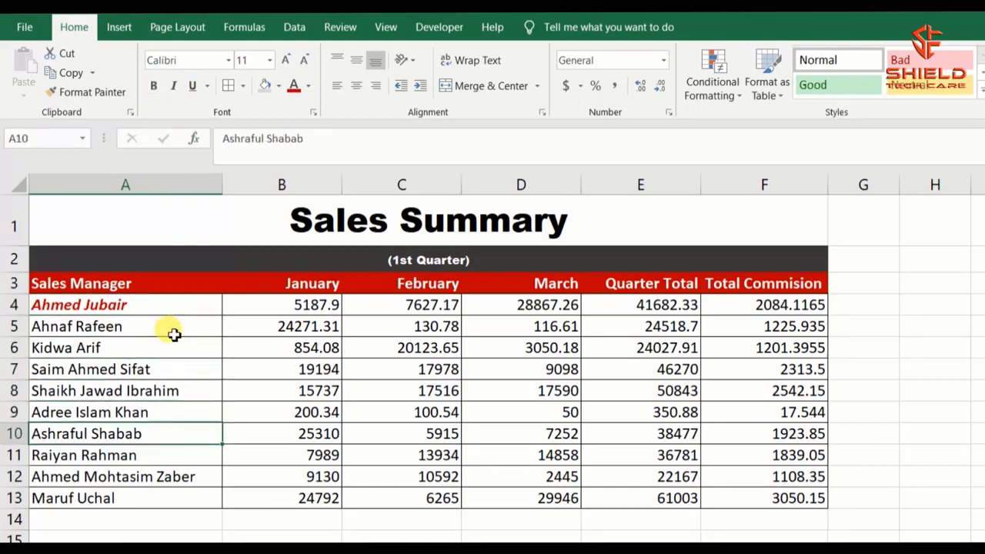
pyautogui.press('Down')
pyautogui.press('Down')
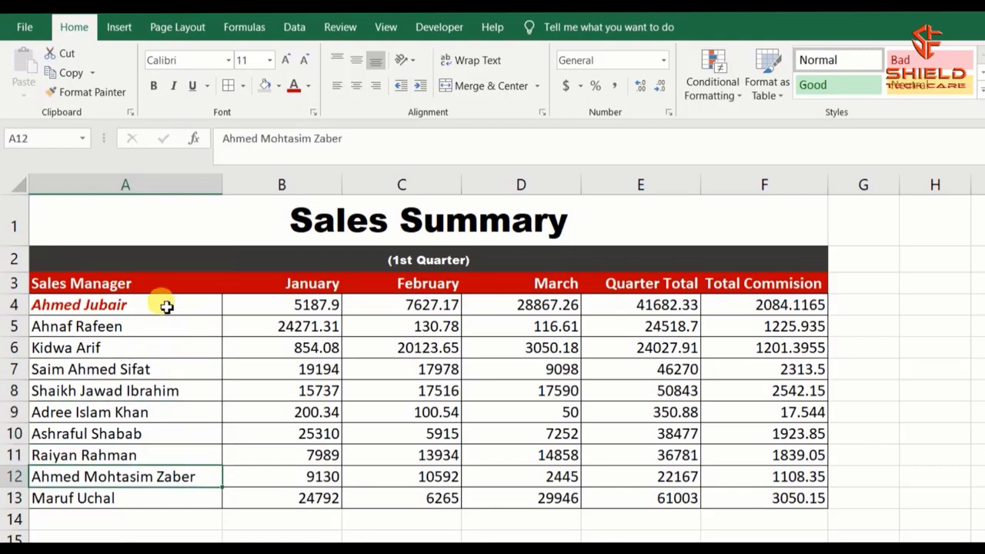
# Copy the formatting of A4 to the other sales manager names A5:A13 with Format Painter
pyautogui.click(167, 307)
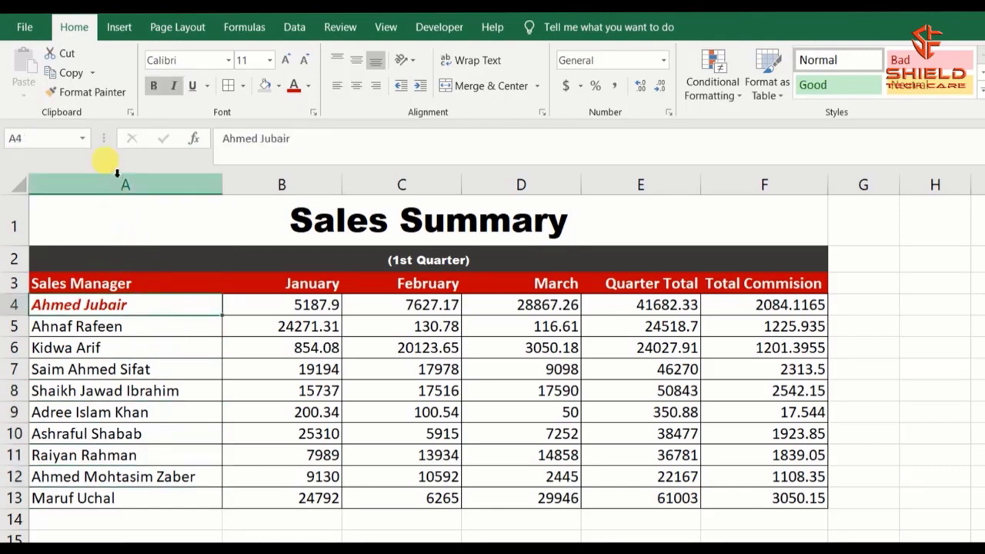
pyautogui.click(89, 94)
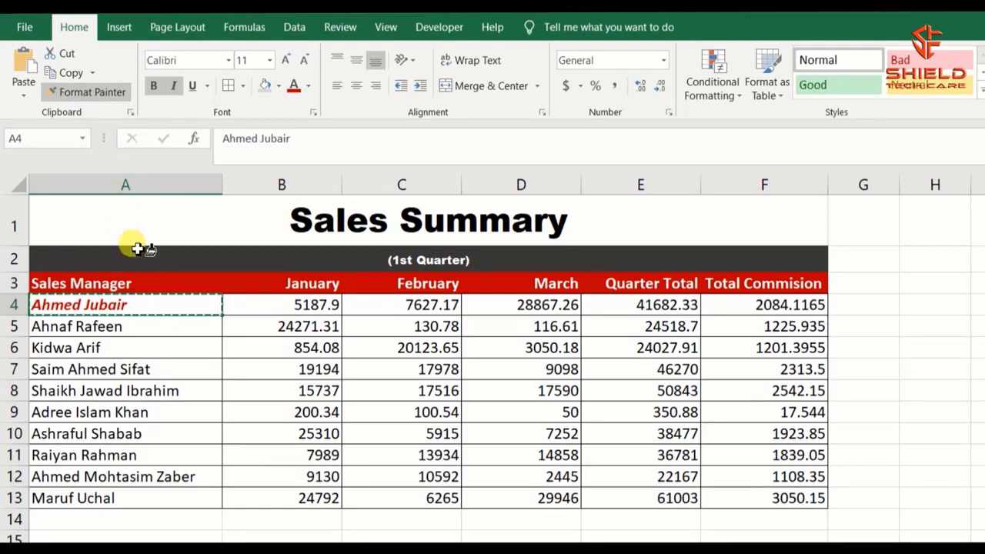
pyautogui.moveTo(148, 330); pyautogui.dragTo(121, 499)
pyautogui.click(142, 520)
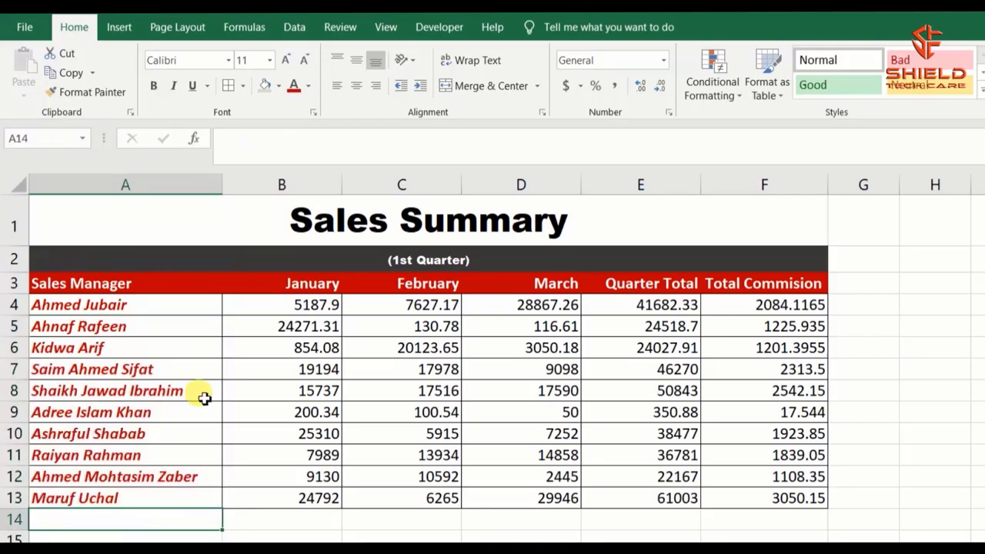
# Remove all borders from the first two data rows, A4:F5
pyautogui.click(185, 307)
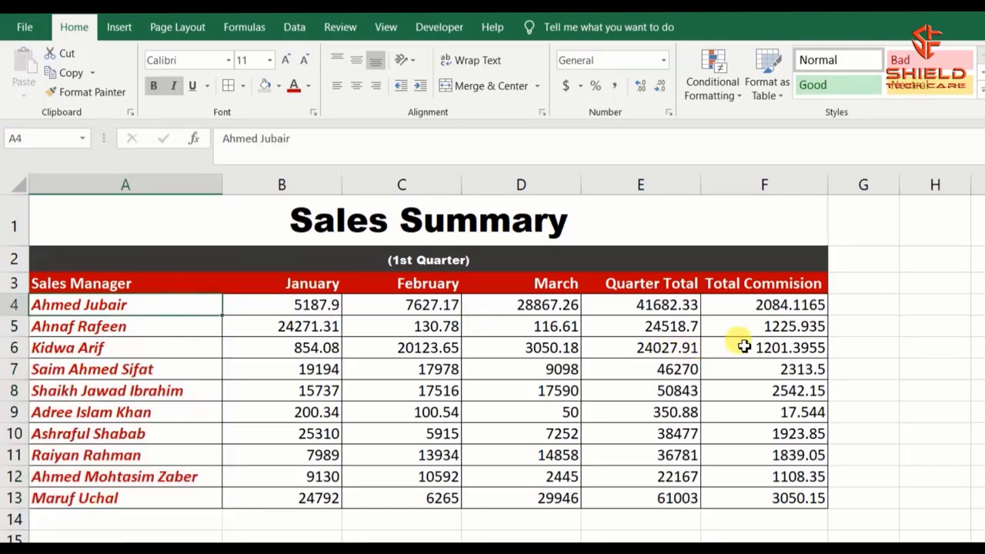
pyautogui.keyDown('shift'); pyautogui.click(770, 326); pyautogui.keyUp('shift')
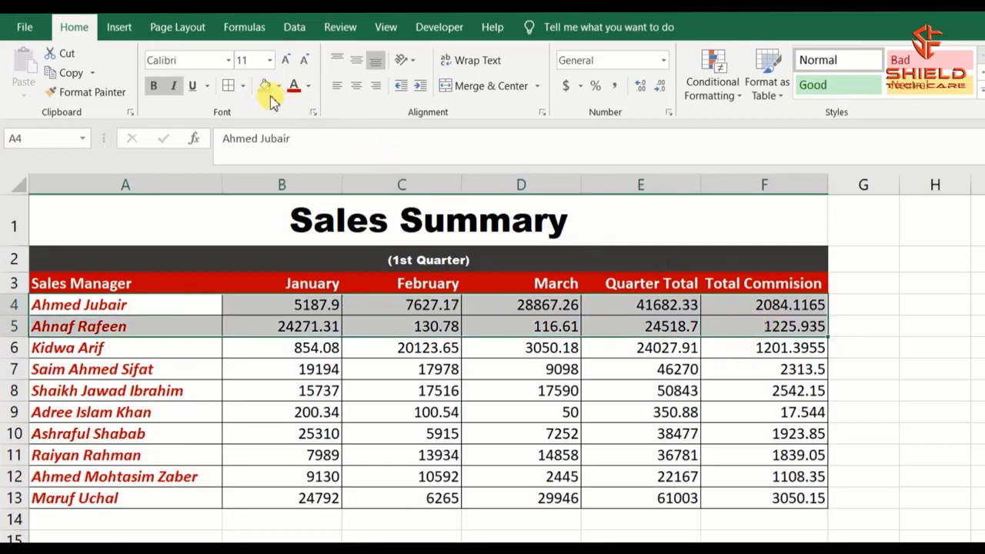
pyautogui.click(243, 86)
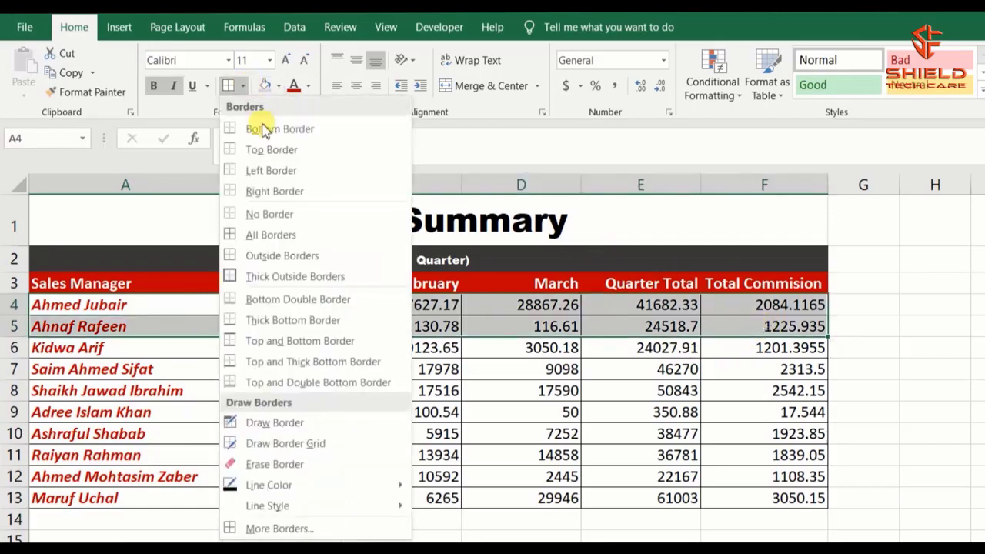
pyautogui.click(273, 214)
# Fill the second data row, A5:F5, with light gray
pyautogui.click(77, 328)
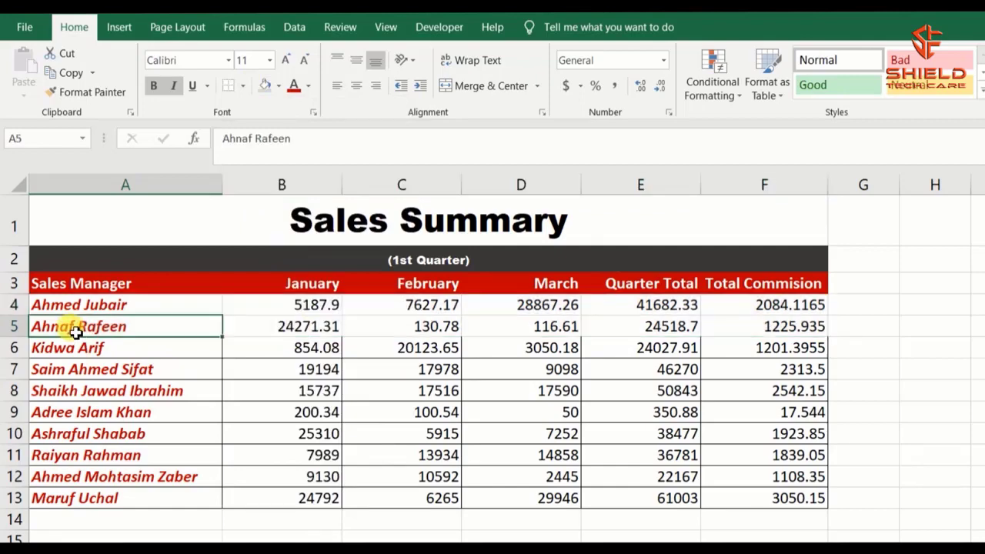
pyautogui.keyDown('shift'); pyautogui.click(745, 326); pyautogui.keyUp('shift')
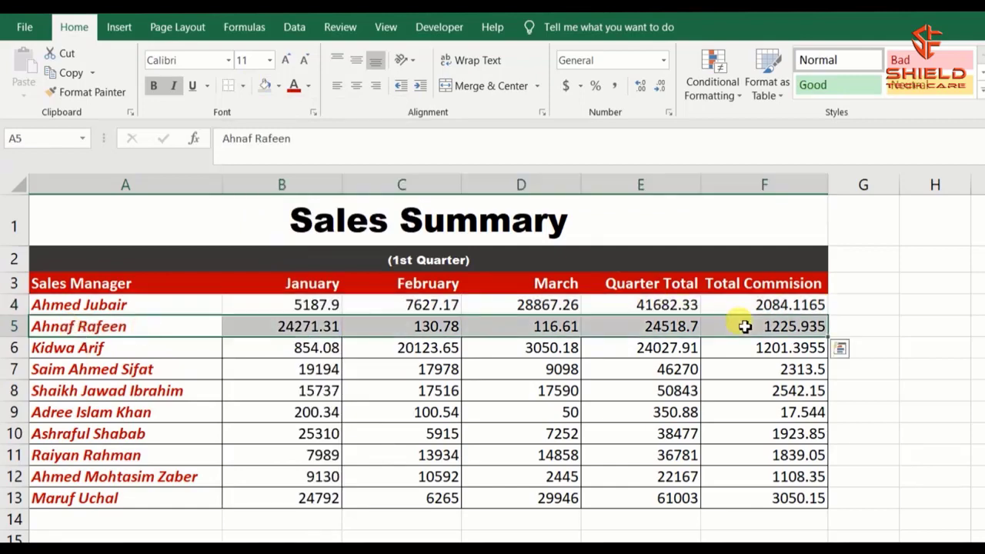
pyautogui.click(264, 86)
pyautogui.click(44, 305)
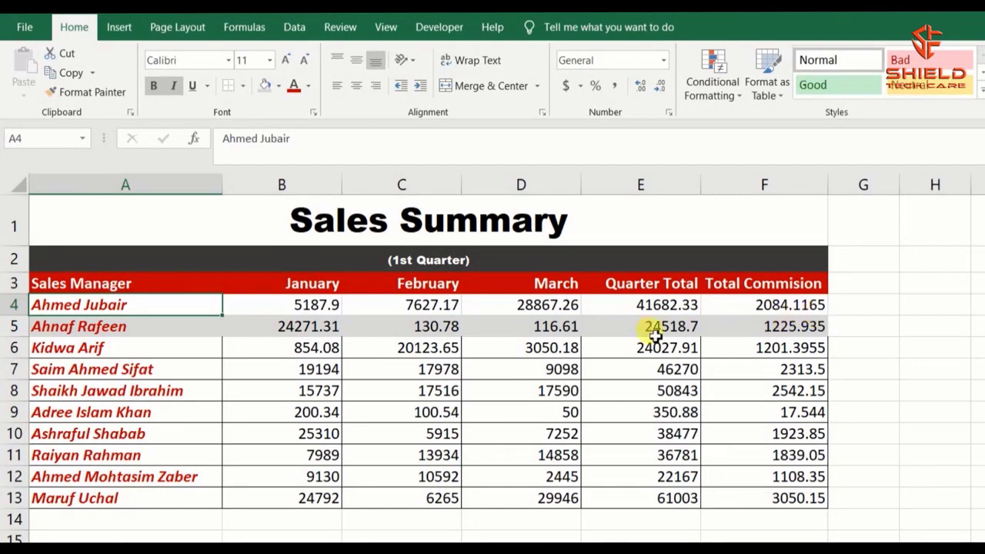
pyautogui.click(16, 304)
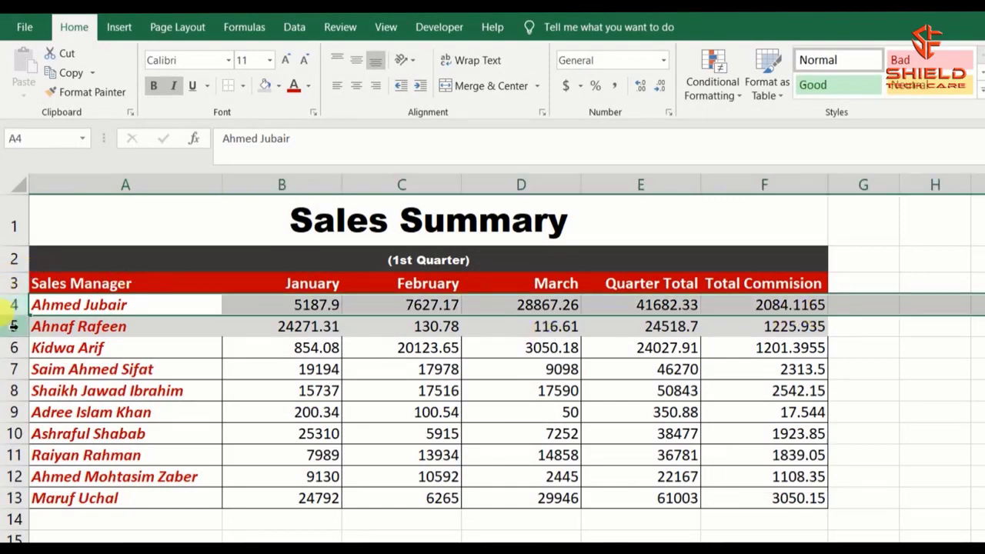
pyautogui.click(15, 327)
pyautogui.click(851, 322)
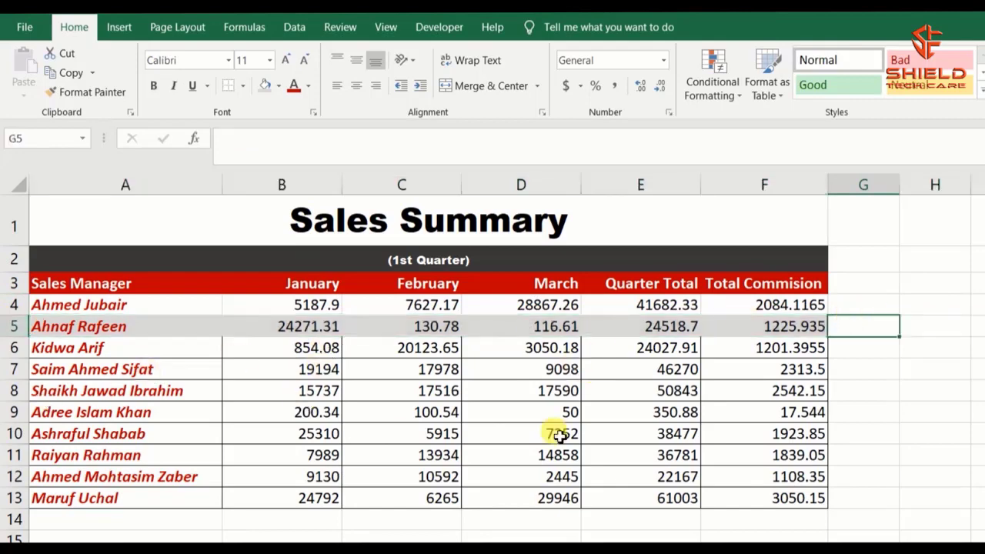
# Copy the alternating row formatting of A4:F5 to the remaining data rows A6:F13 with Format Painter
pyautogui.click(137, 305)
pyautogui.moveTo(771, 331); pyautogui.dragTo(771, 330)
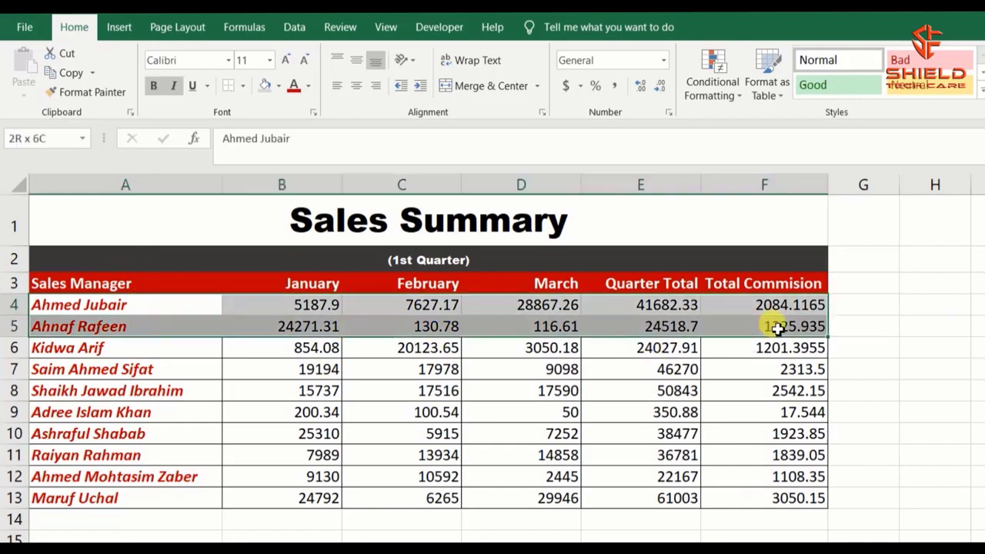
pyautogui.click(107, 99)
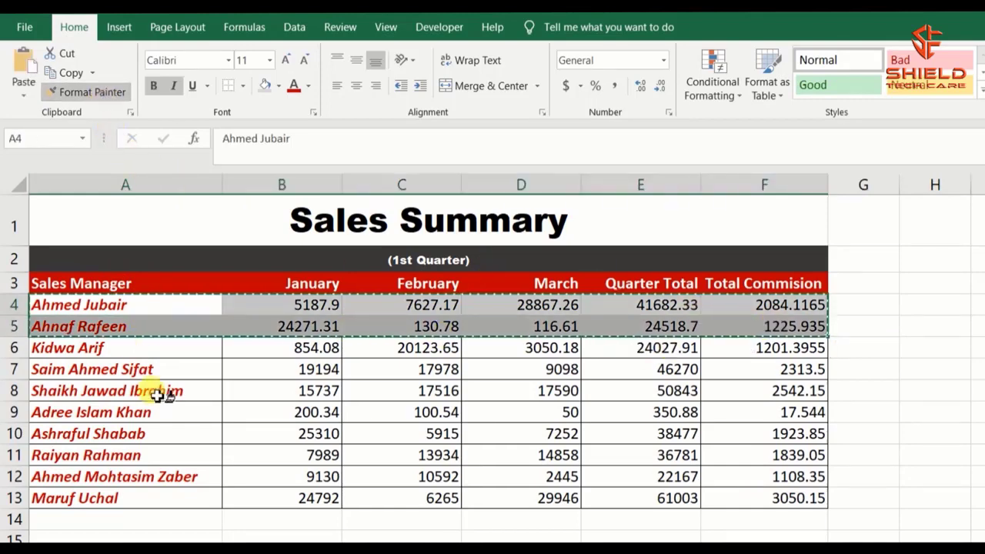
pyautogui.moveTo(134, 347)
pyautogui.mouseDown()
pyautogui.moveTo(300, 418)
pyautogui.moveTo(759, 495)
pyautogui.mouseUp()
pyautogui.click(747, 521)
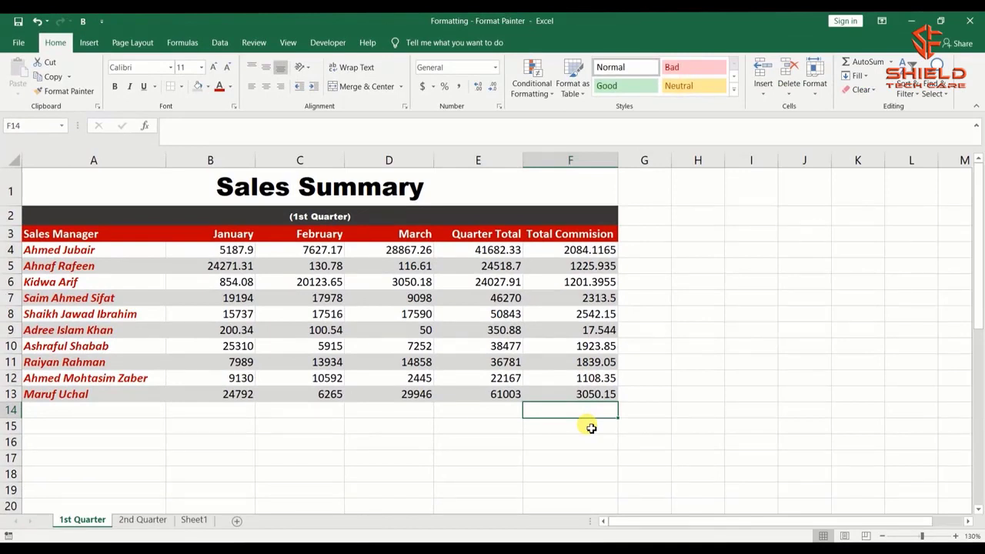
# Copy the formatting of A1:F13 on the 1st Quarter sheet to the 2nd Quarter sheet, starting at A1, with Format Painter
pyautogui.click(143, 521)
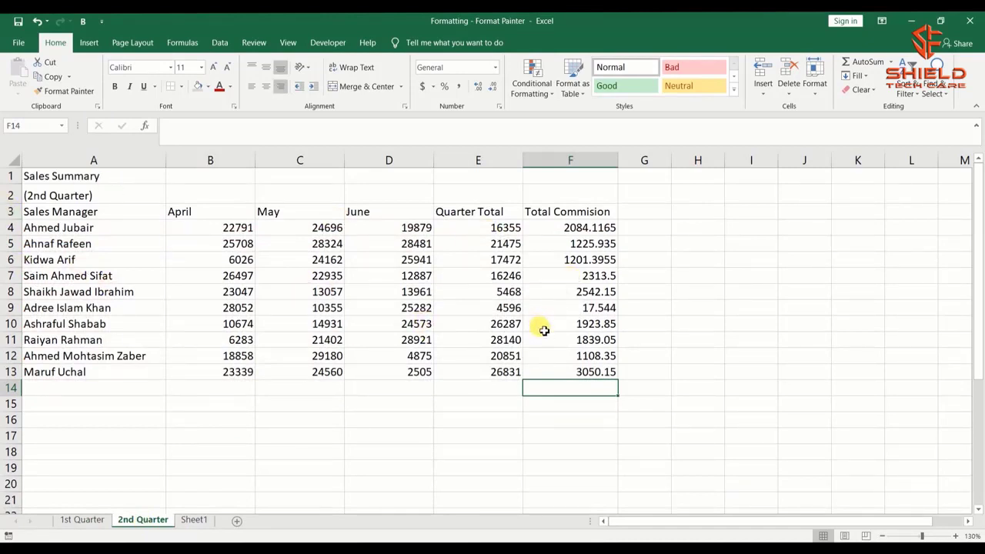
pyautogui.click(96, 175)
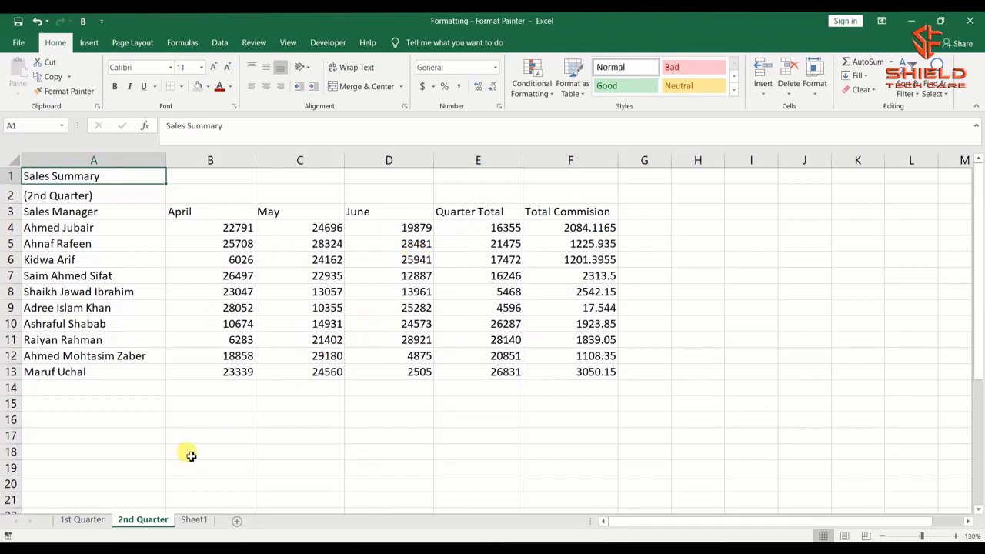
pyautogui.click(83, 520)
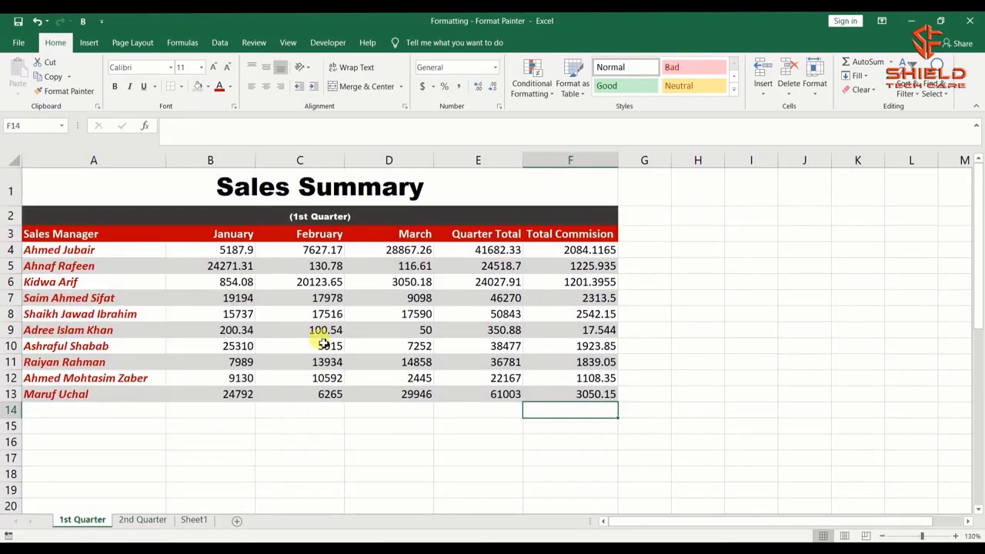
pyautogui.click(284, 194)
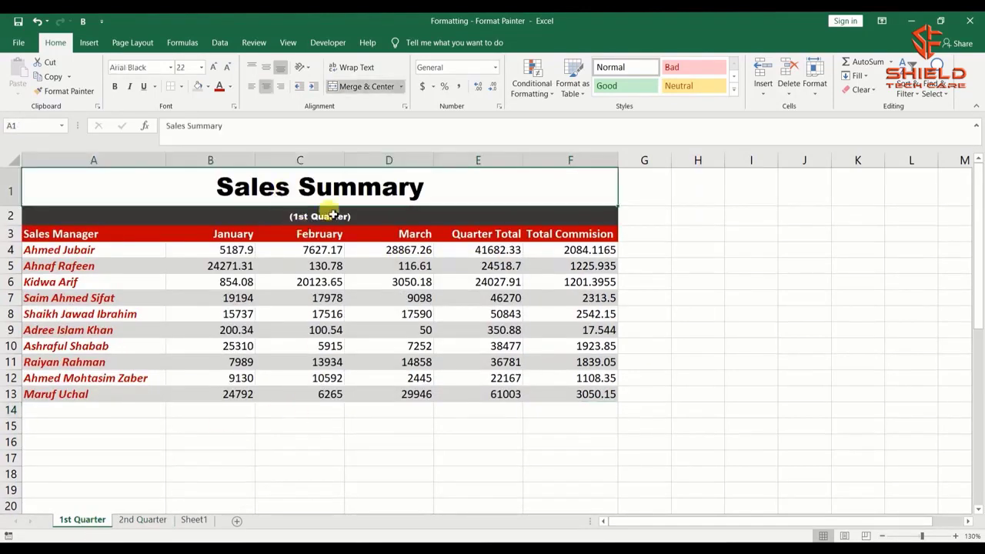
pyautogui.keyDown('shift'); pyautogui.click(581, 396); pyautogui.keyUp('shift')
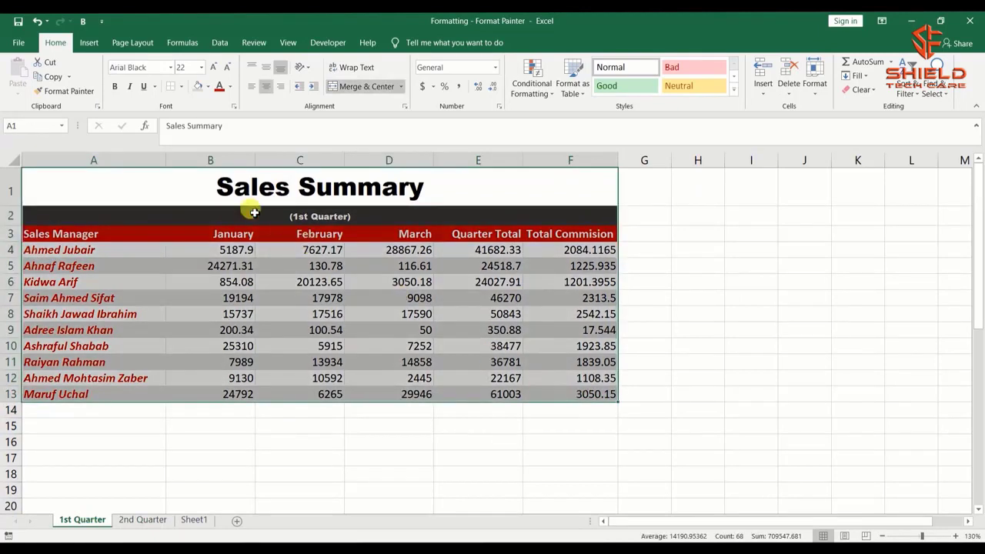
pyautogui.click(85, 99)
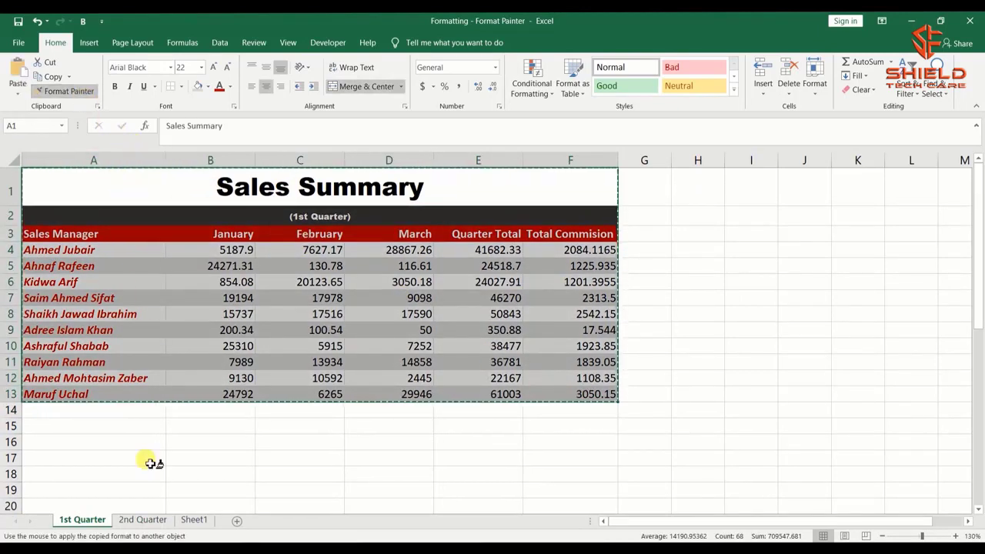
pyautogui.click(145, 521)
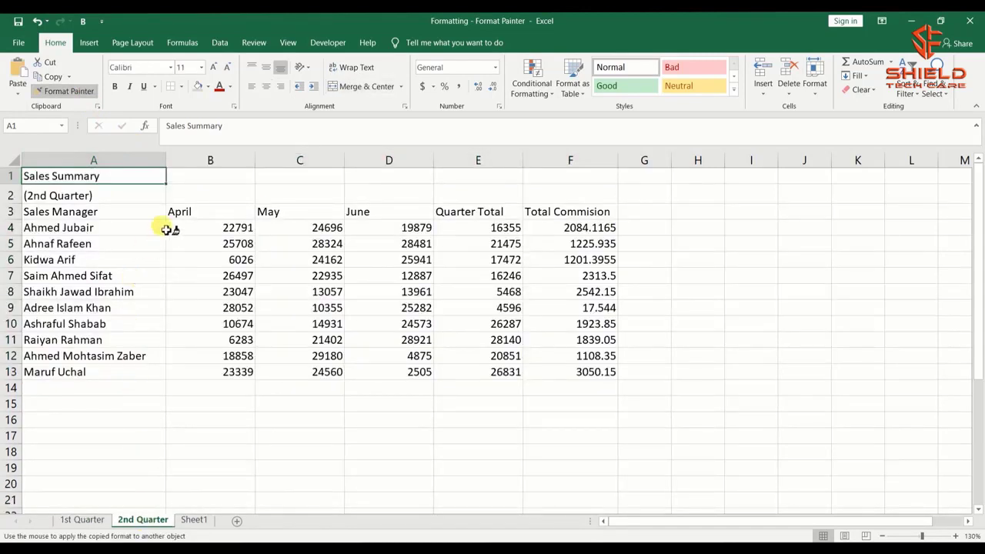
pyautogui.click(127, 177)
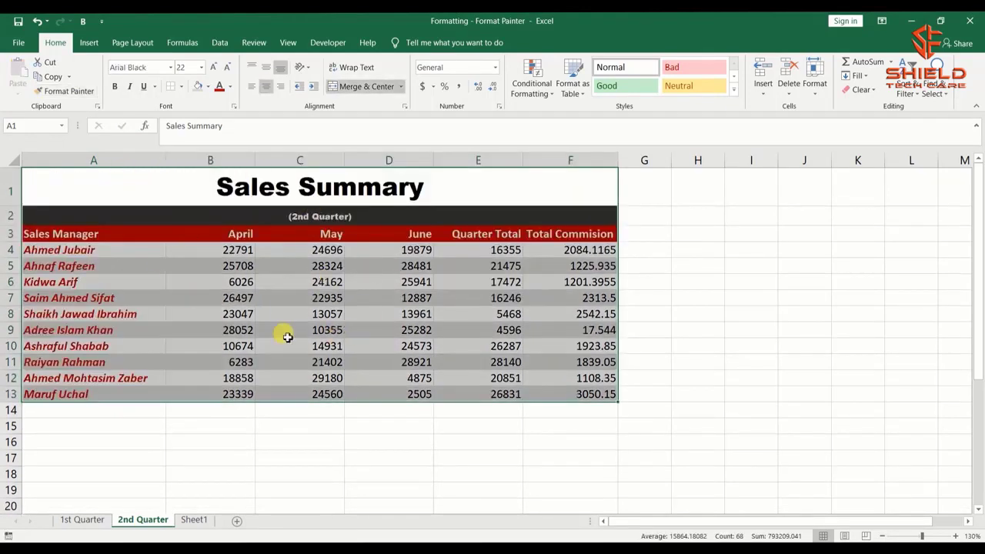
# Clear only the formats from the whole table A1:F13 on the 2nd Quarter sheet
pyautogui.click(491, 187)
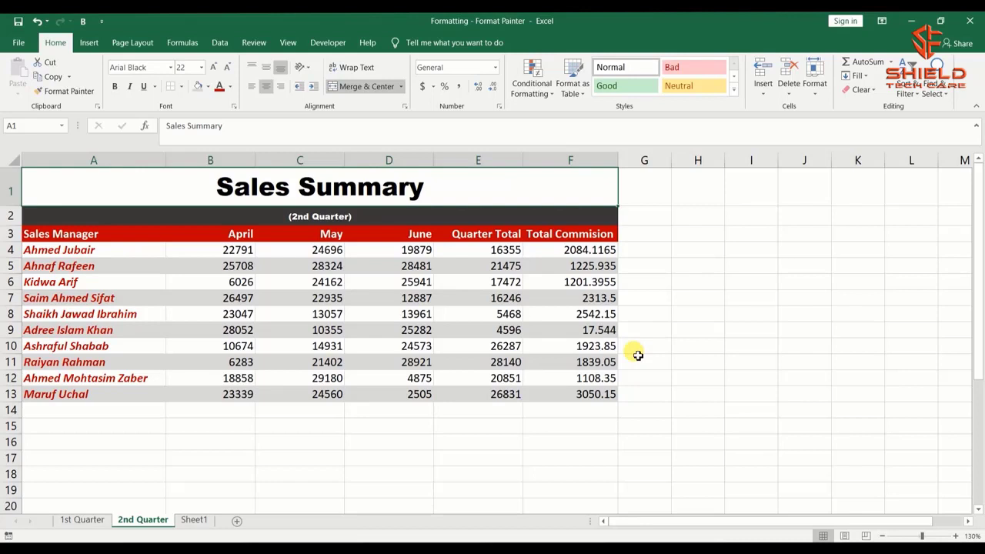
pyautogui.keyDown('shift'); pyautogui.click(587, 394); pyautogui.keyUp('shift')
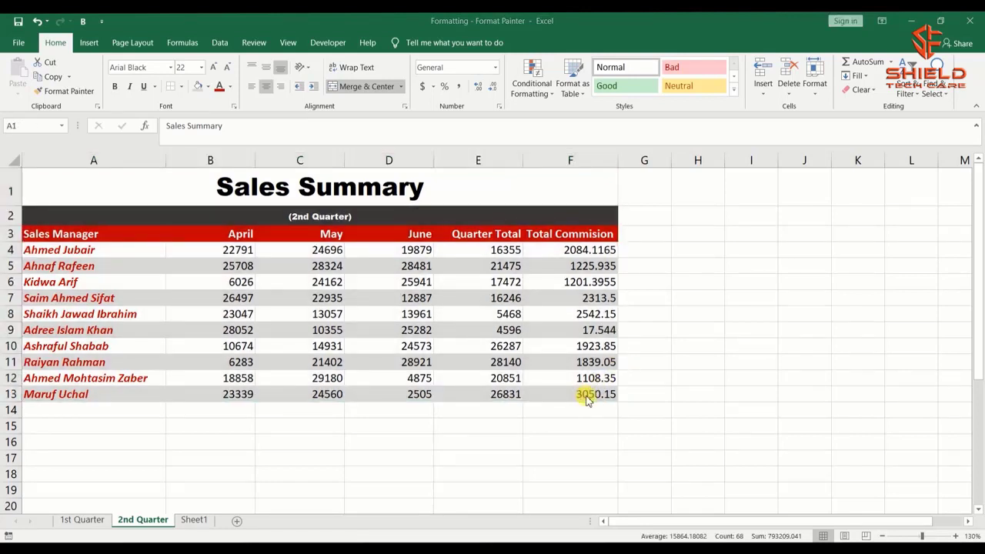
pyautogui.click(863, 90)
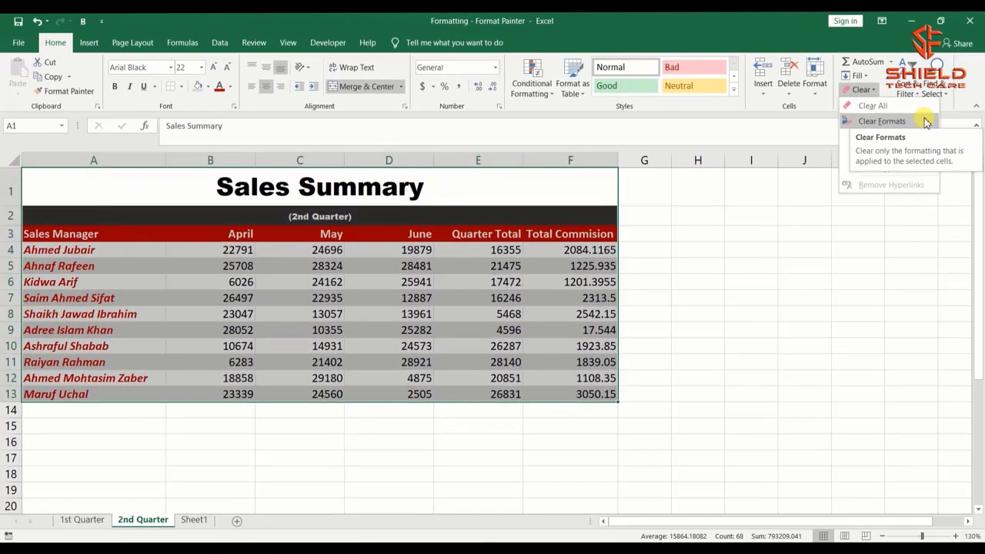
pyautogui.click(907, 146)
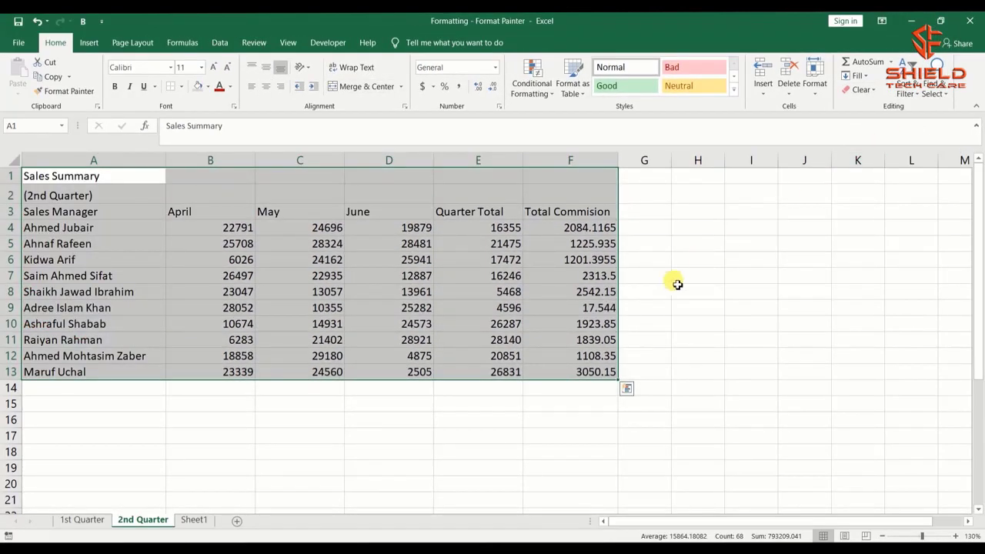
pyautogui.click(591, 371)
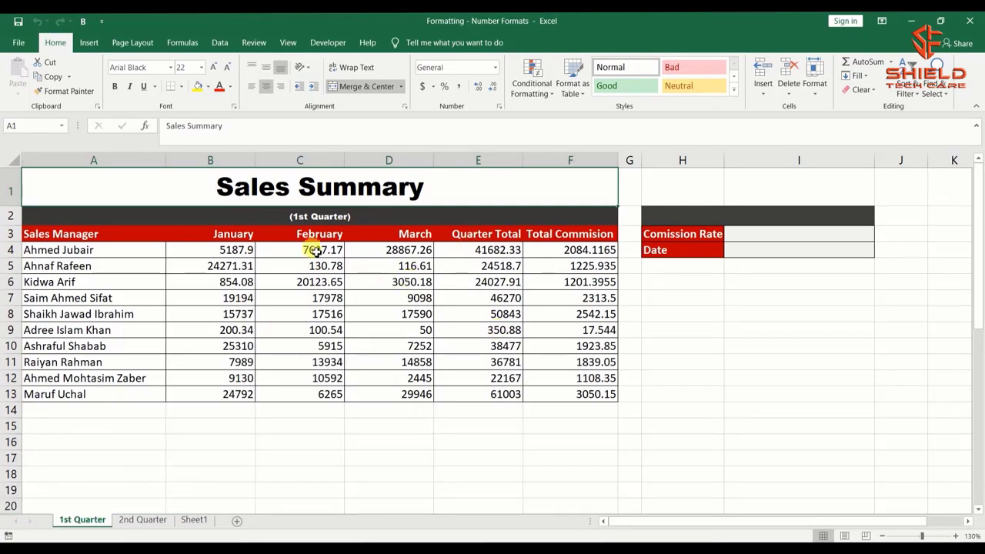
# Apply the Currency number format to the sales figures in B4:F13 on the 1st Quarter sheet
pyautogui.click(231, 248)
pyautogui.hotkey('ctrl', 'shift', 'Right')
pyautogui.hotkey('ctrl', 'shift', 'Down')
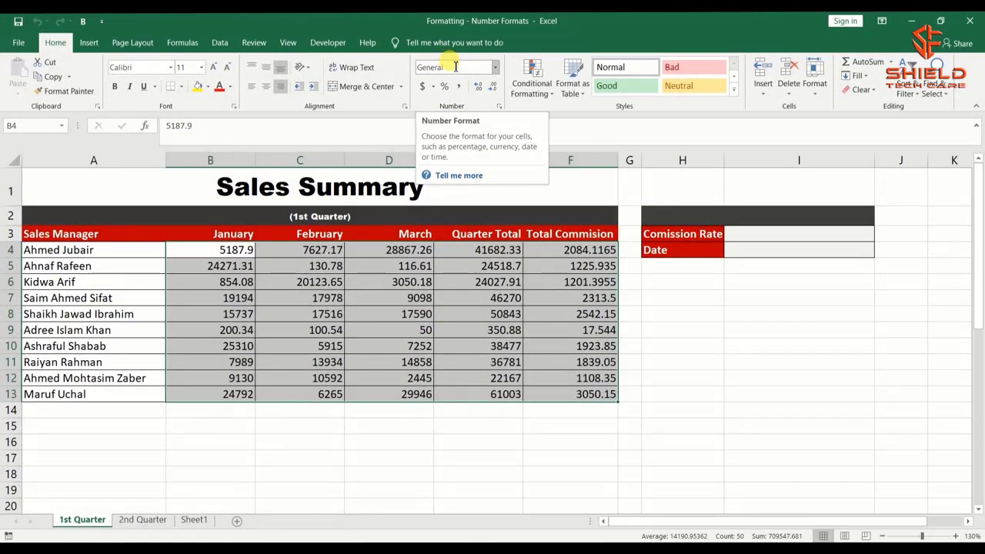
pyautogui.click(495, 68)
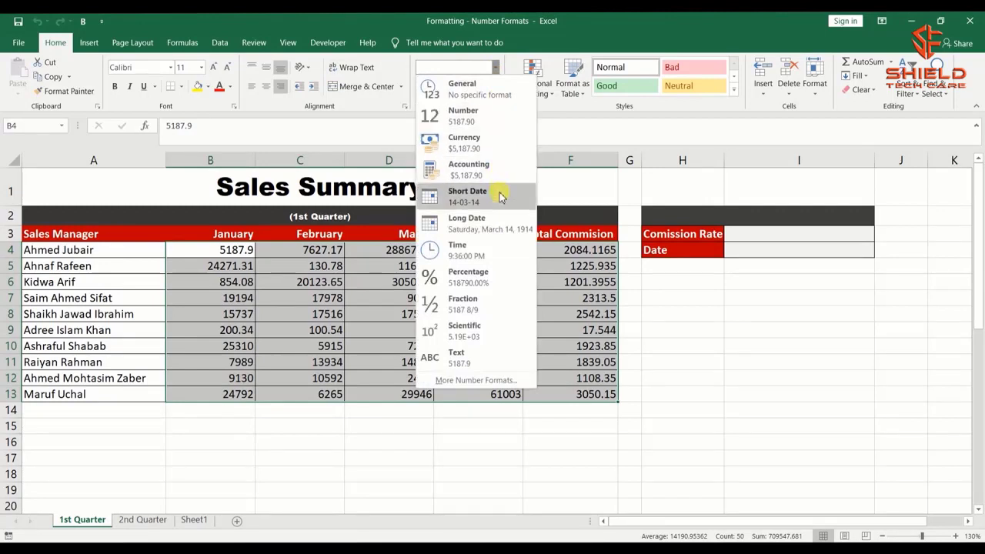
pyautogui.click(489, 141)
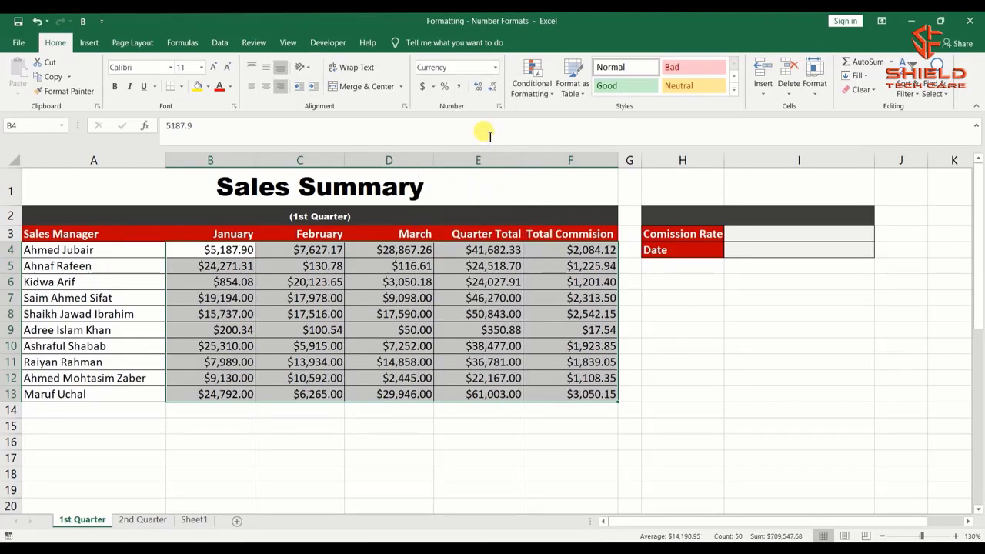
pyautogui.click(399, 252)
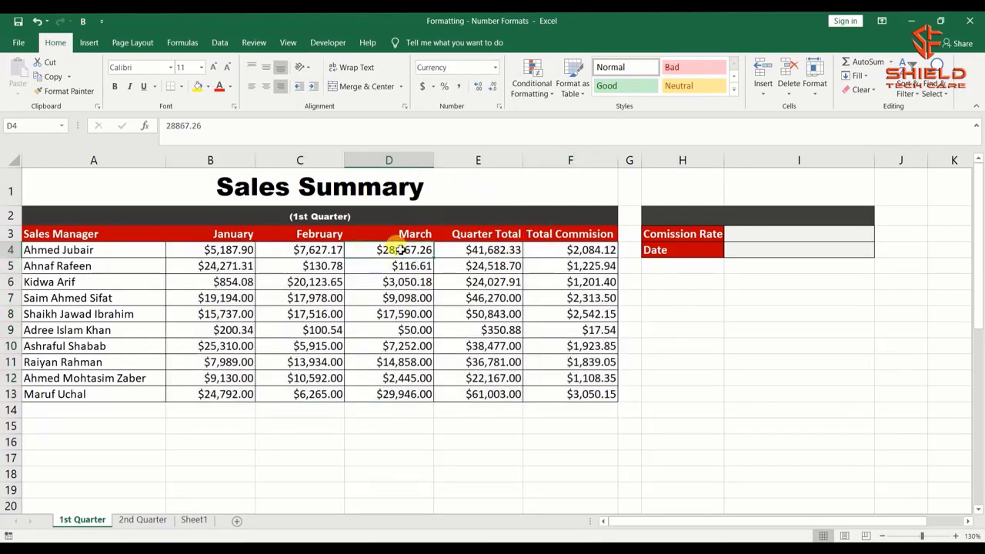
# Apply the Accounting number format with the dollar sign to the sales figures in B4:F13
pyautogui.click(241, 250)
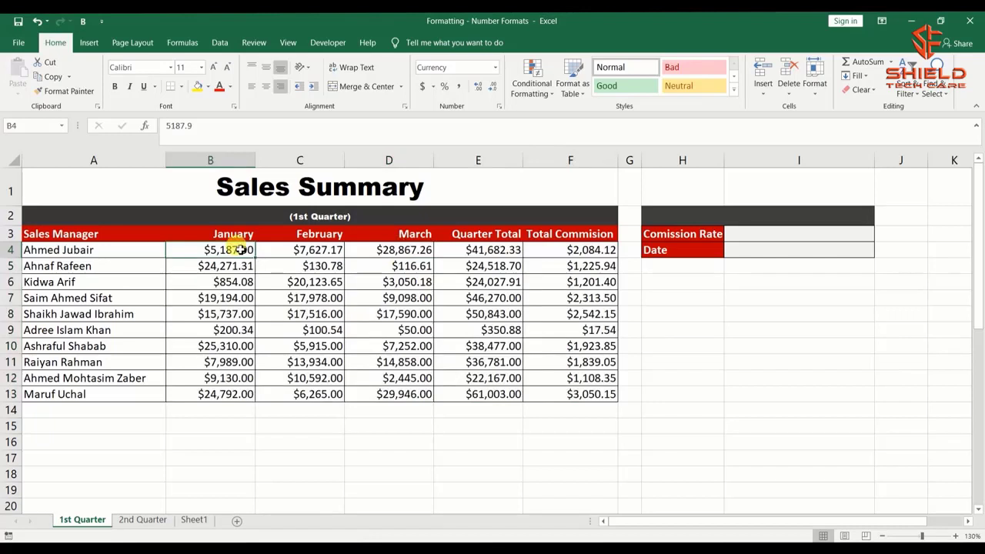
pyautogui.hotkey('ctrl', 'shift', 'Right')
pyautogui.hotkey('ctrl', 'shift', 'Down')
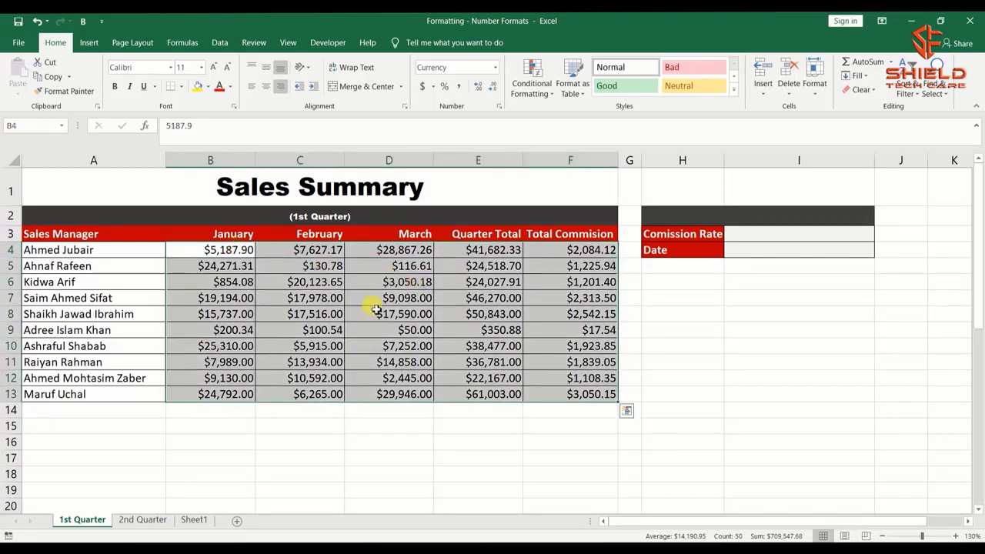
pyautogui.click(495, 67)
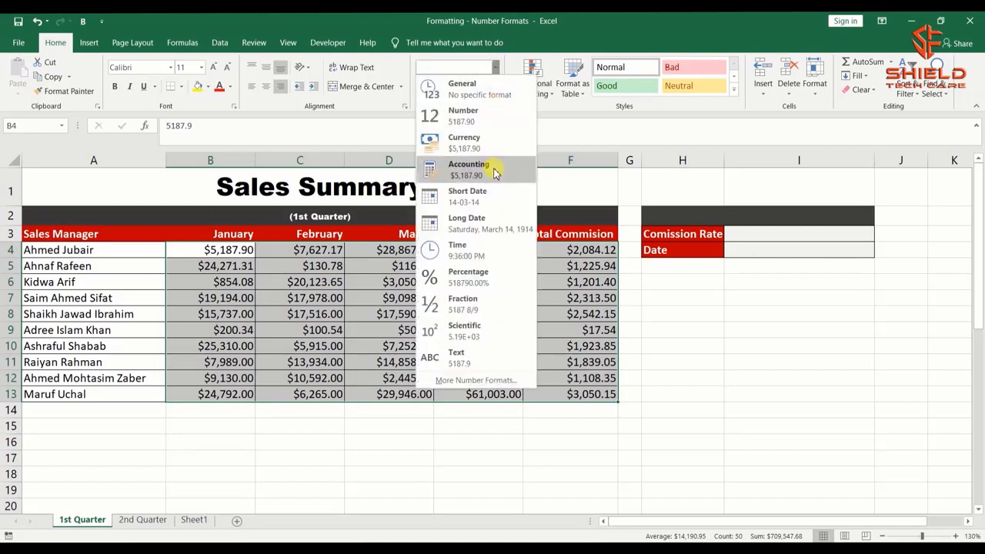
pyautogui.click(577, 128)
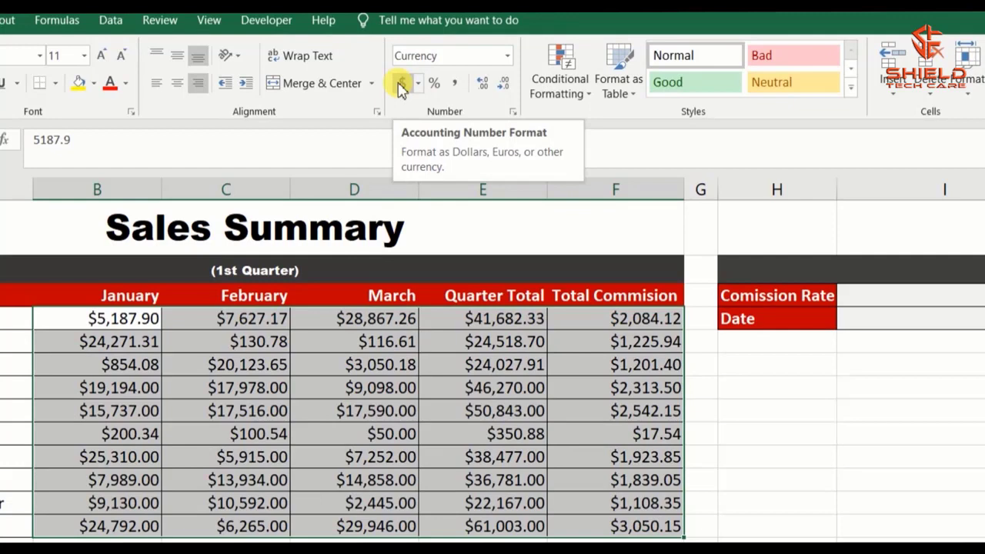
pyautogui.click(400, 85)
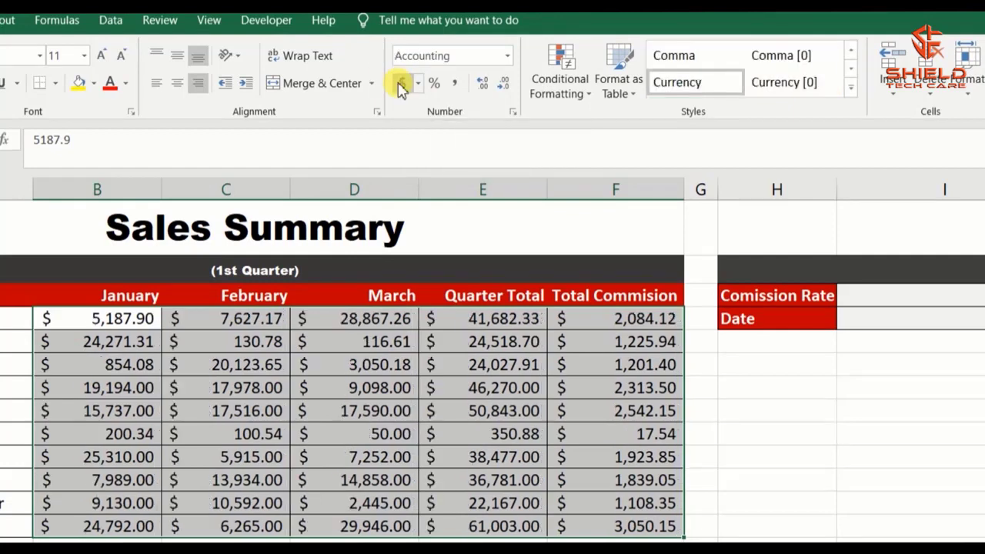
pyautogui.click(356, 317)
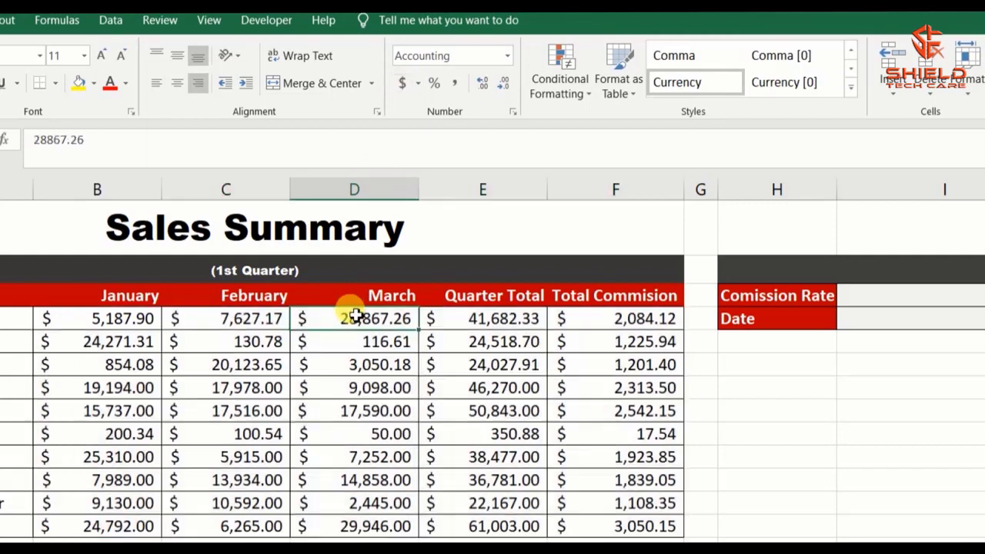
# Set the accounting symbol of the sales figures in B4:F13 to Bangla (Bangladesh)
pyautogui.click(139, 317)
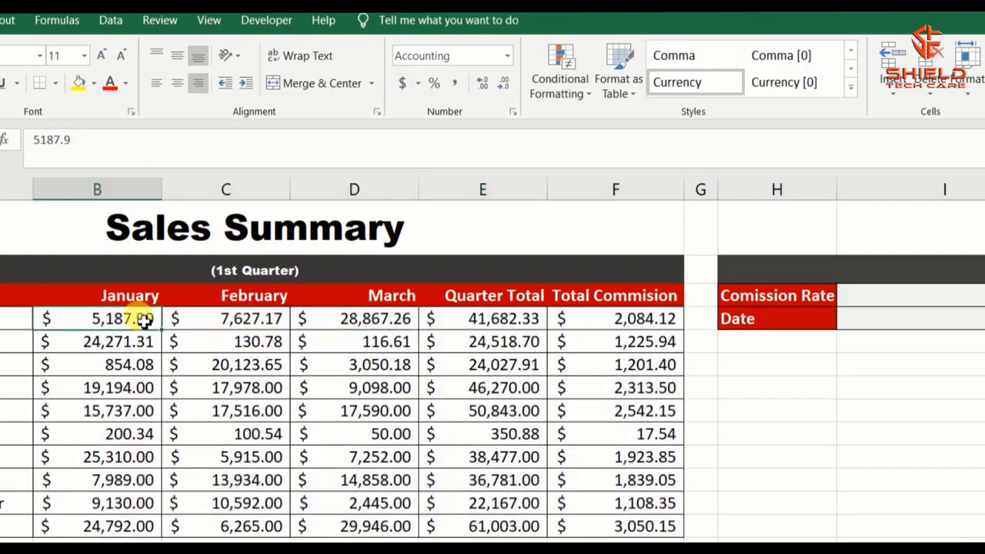
pyautogui.hotkey('ctrl', 'shift', 'Right')
pyautogui.hotkey('ctrl', 'shift', 'Down')
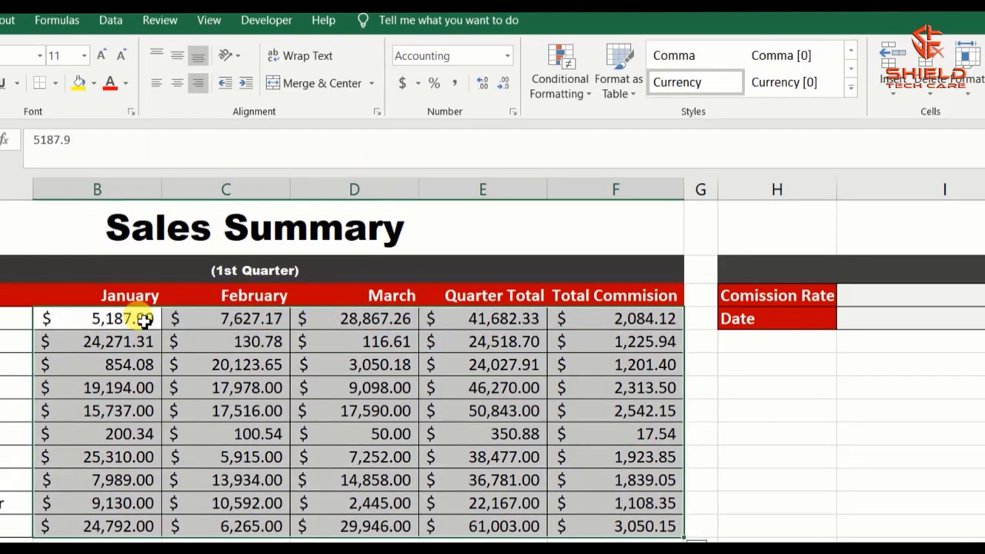
pyautogui.click(418, 83)
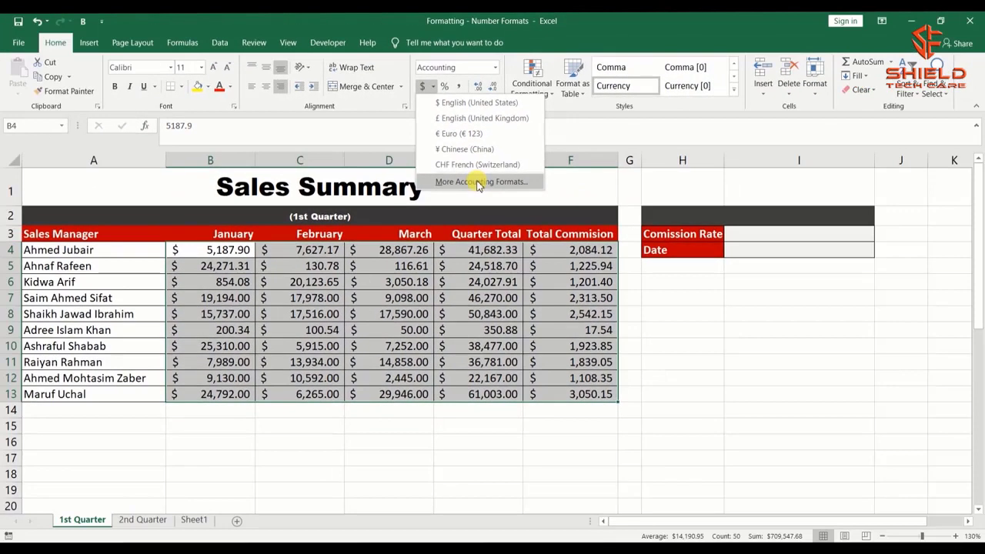
pyautogui.click(478, 182)
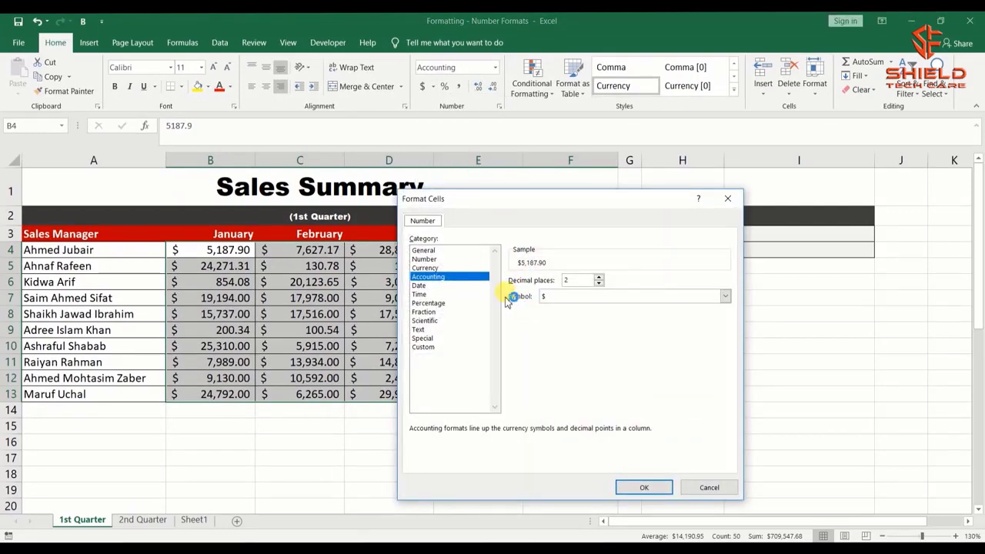
pyautogui.click(725, 296)
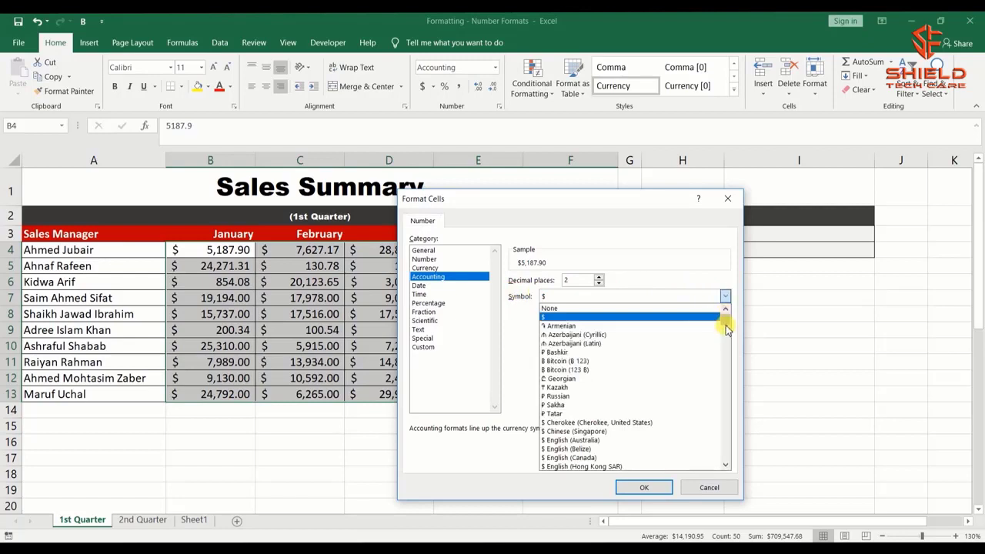
pyautogui.moveTo(726, 326); pyautogui.dragTo(727, 351)
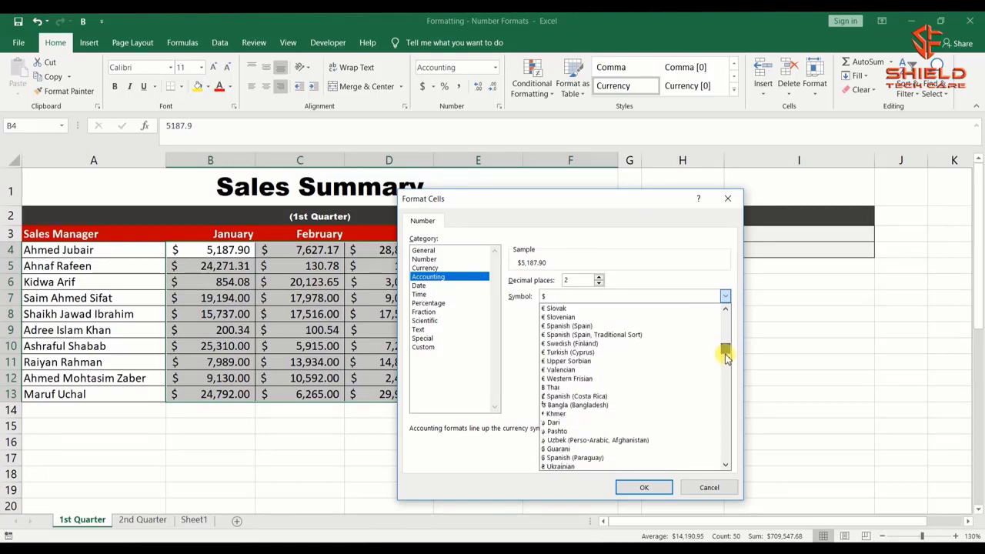
pyautogui.click(562, 405)
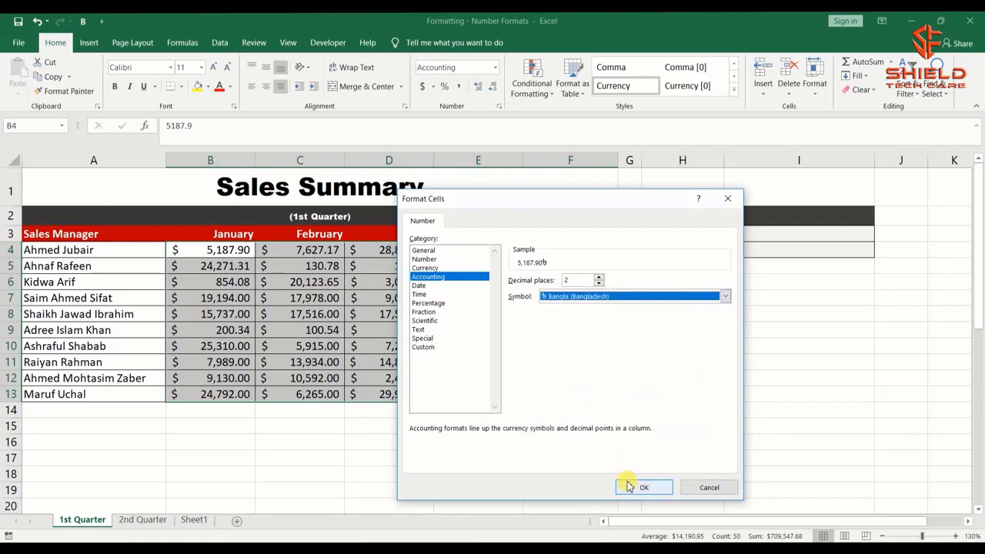
pyautogui.click(626, 487)
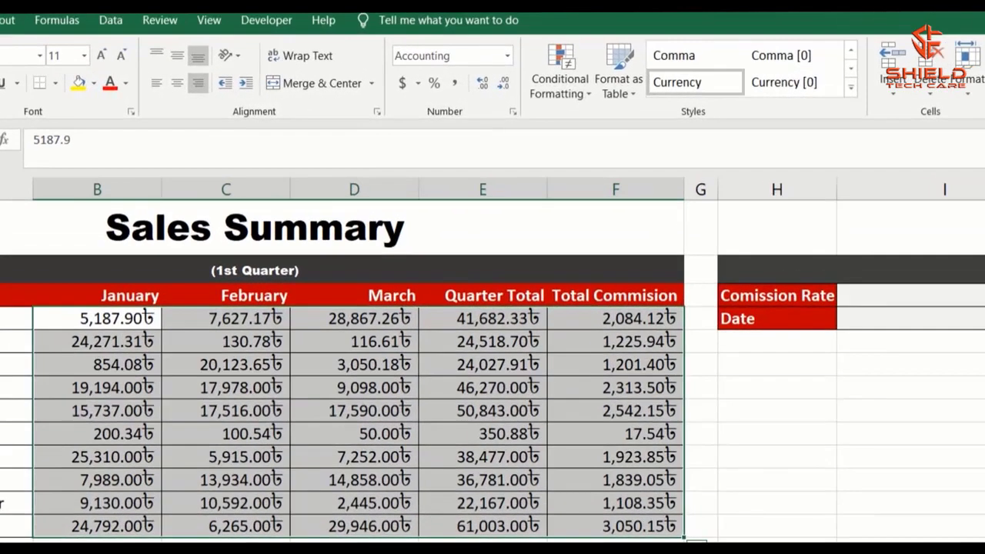
# Increase the decimal places of B4:F13 by three, to five decimals, and reduce them back to two
pyautogui.click(479, 83)
pyautogui.click(479, 83)
pyautogui.click(480, 83)
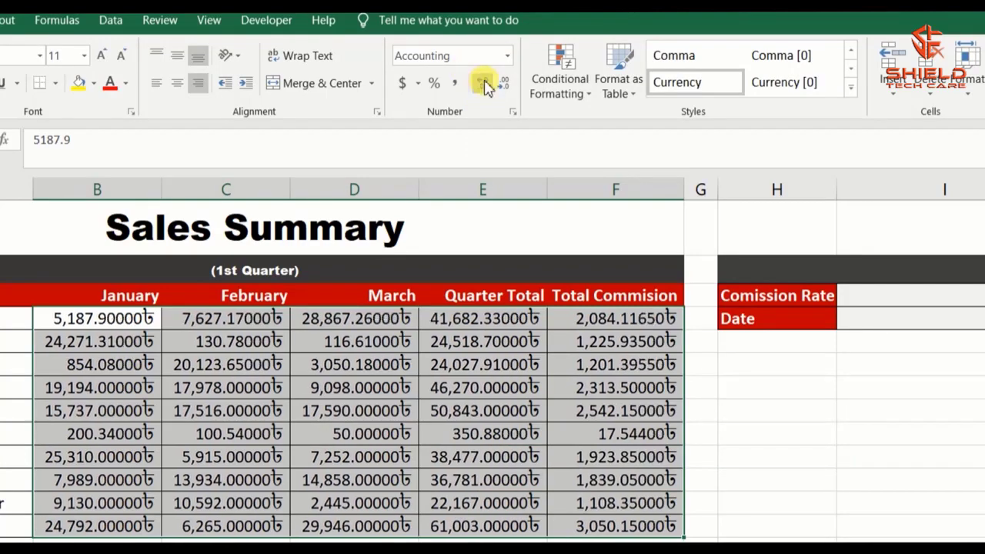
pyautogui.click(501, 84)
pyautogui.click(501, 84)
pyautogui.click(501, 85)
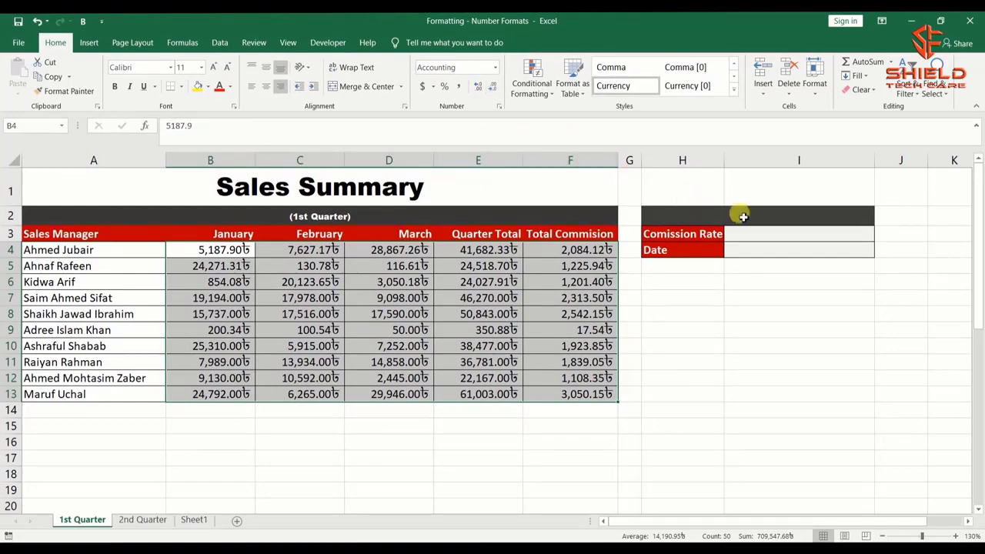
# Enter a commission rate of 5% in cell I3
pyautogui.click(762, 235)
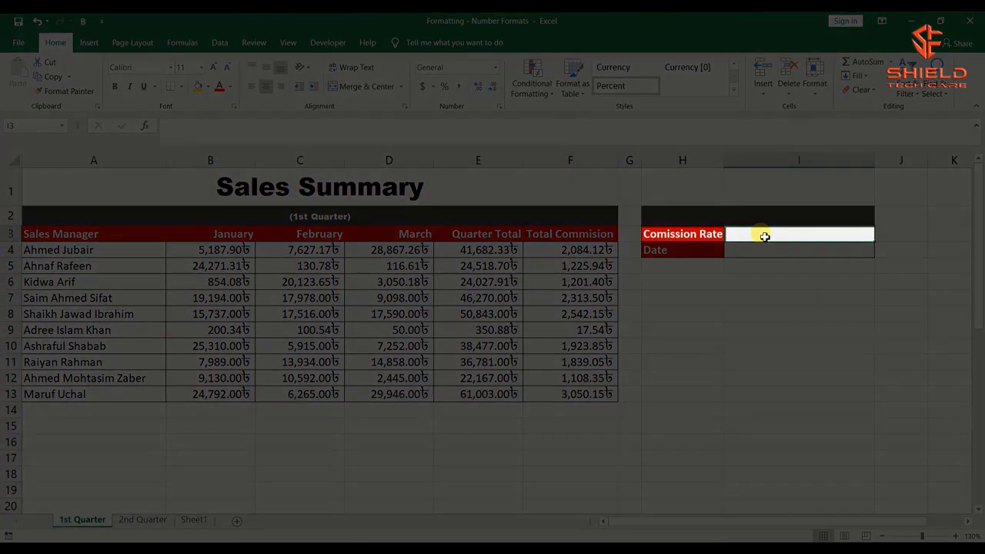
pyautogui.write('5%')
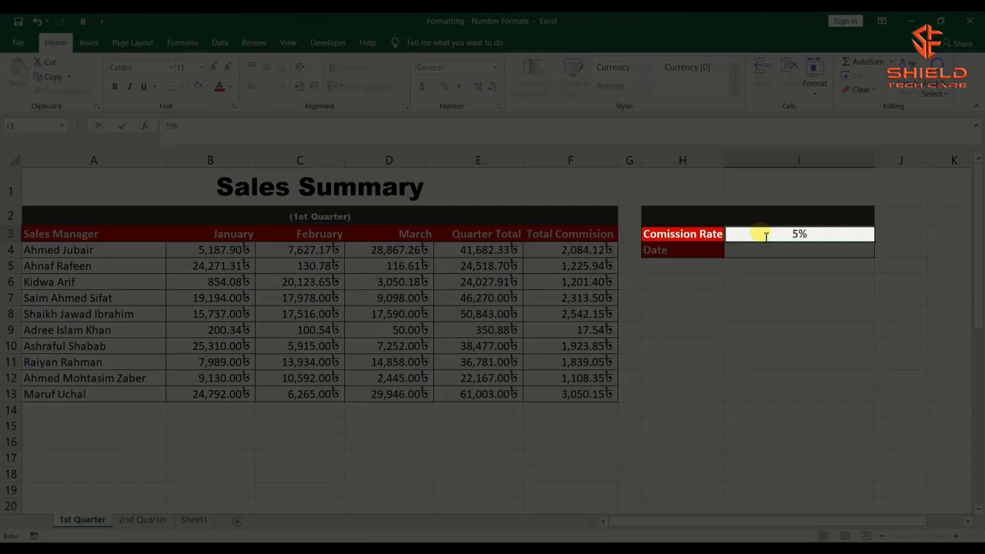
pyautogui.press('Return')
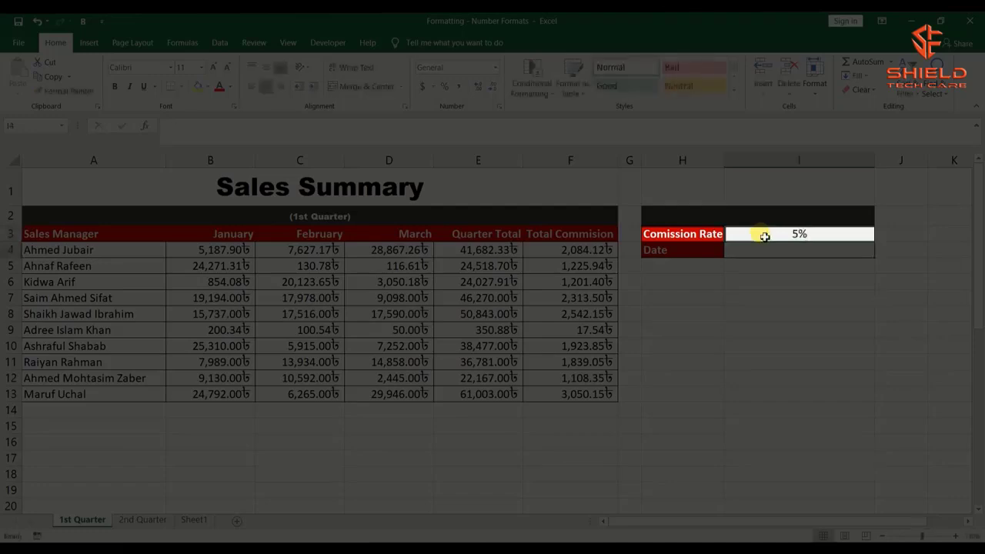
# Switch the commission rate in I3 to the General format and back to the percent format
pyautogui.click(764, 236)
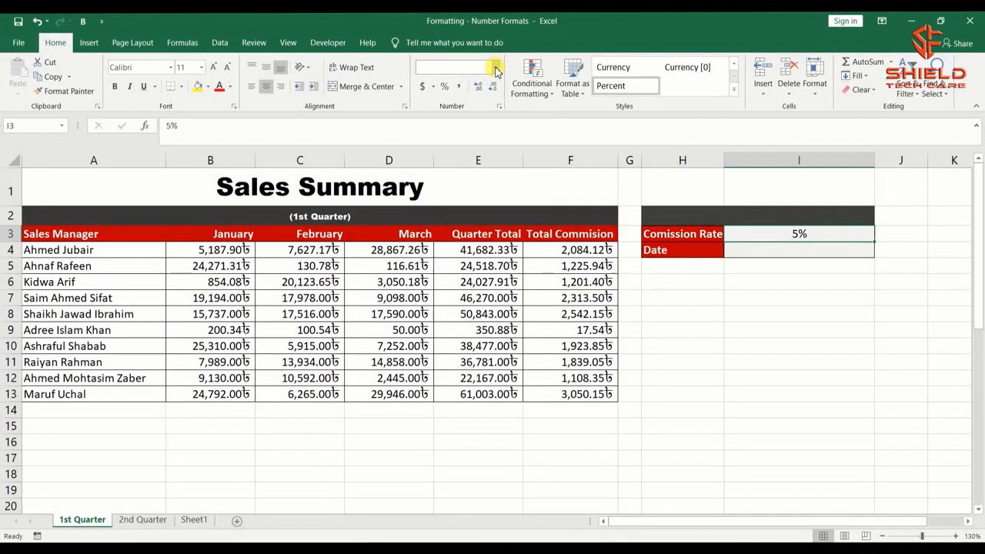
pyautogui.click(496, 68)
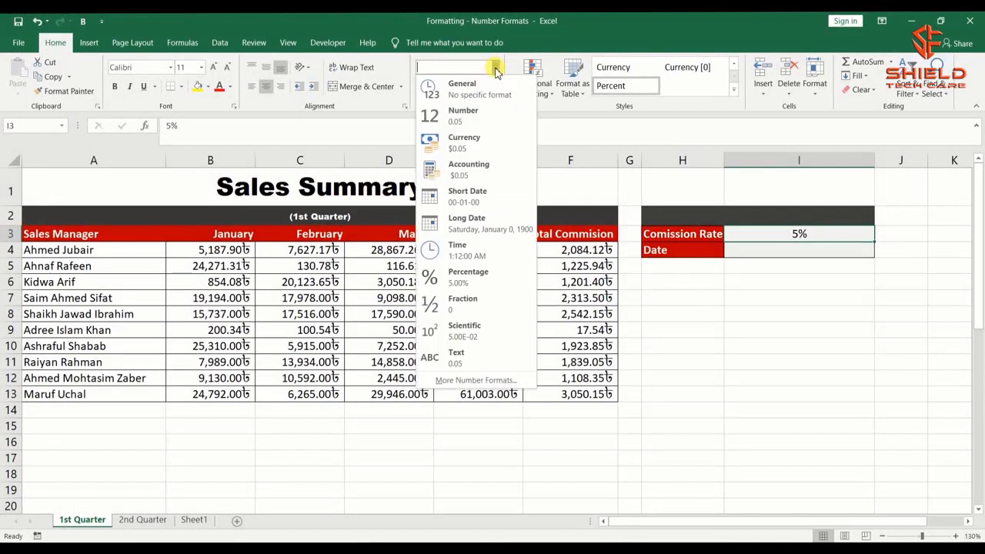
pyautogui.click(496, 86)
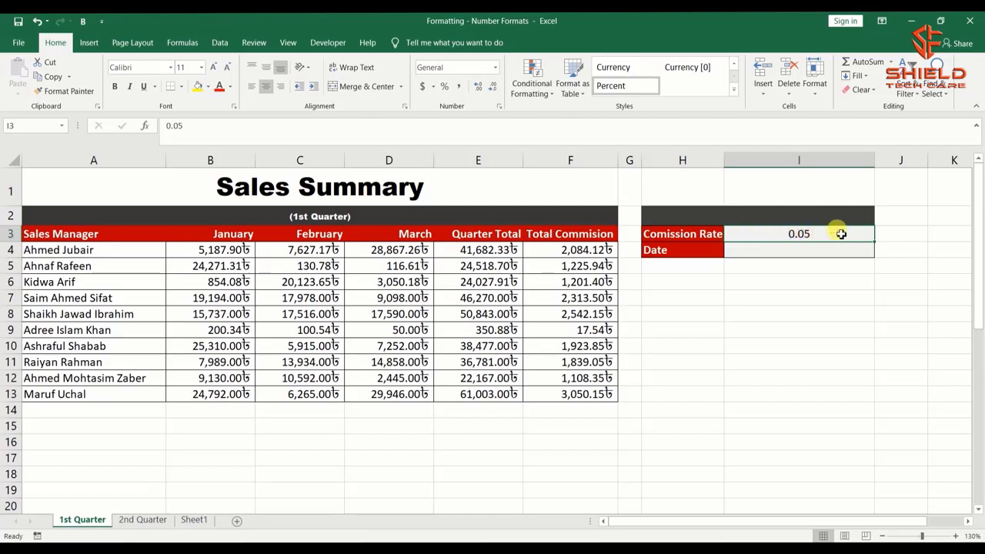
pyautogui.click(444, 87)
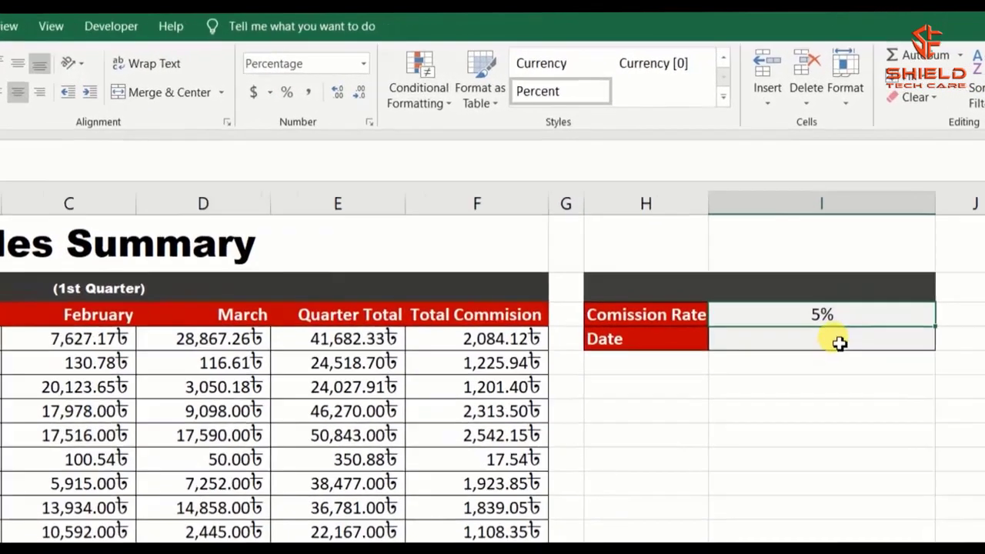
# Enter the date 01/01/2020 in cell I4
pyautogui.click(812, 249)
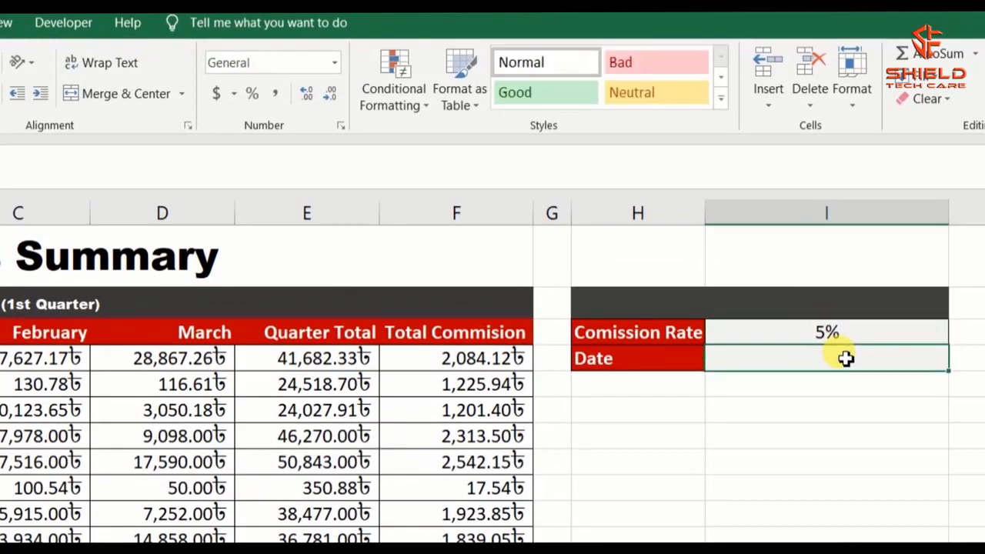
pyautogui.write('01/')
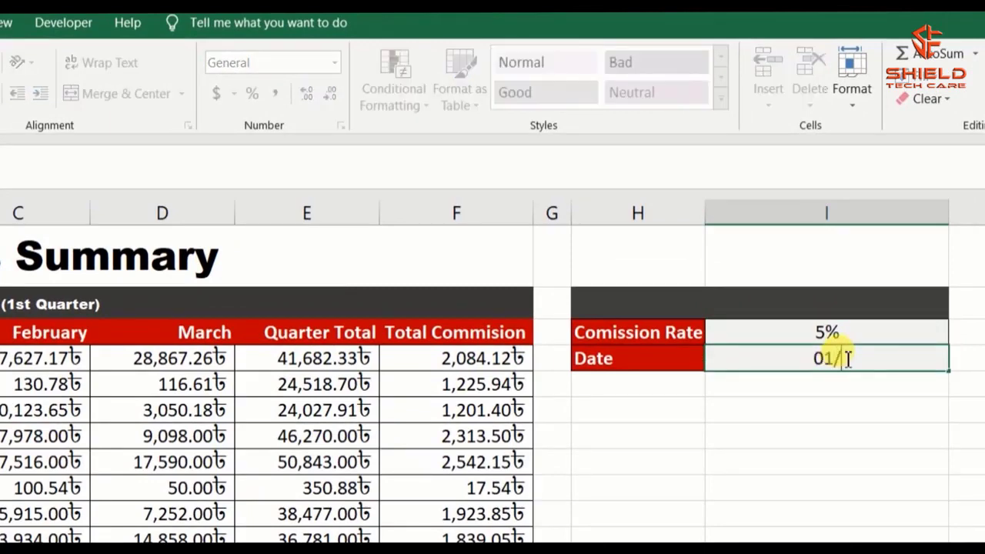
pyautogui.write('01/2020')
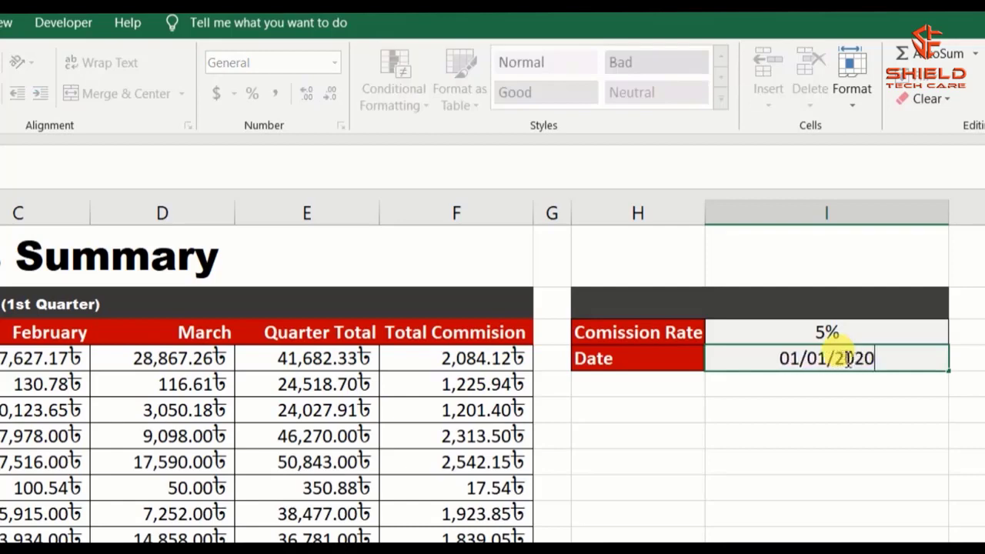
pyautogui.press('Return')
# Display the date in I4 in the Long Date format
pyautogui.click(899, 359)
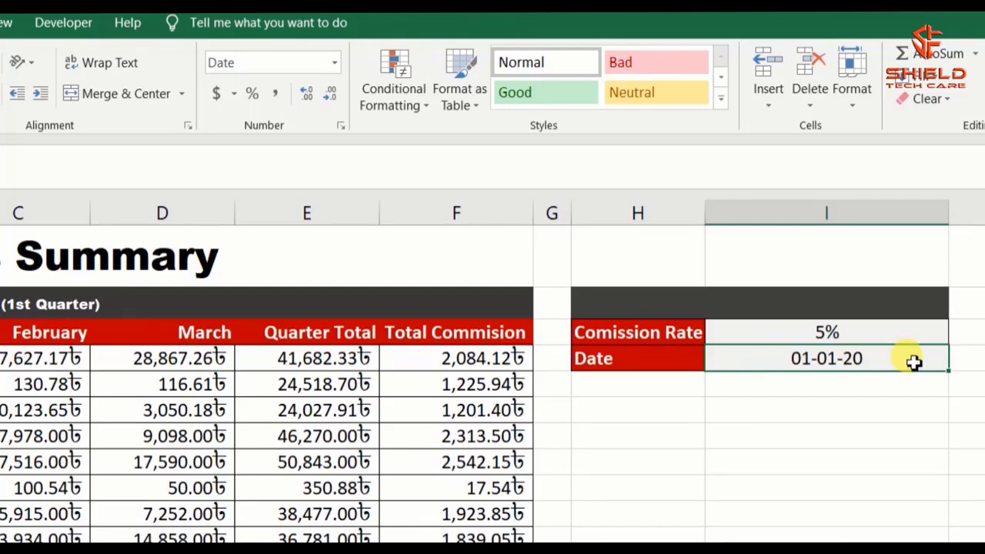
pyautogui.click(334, 63)
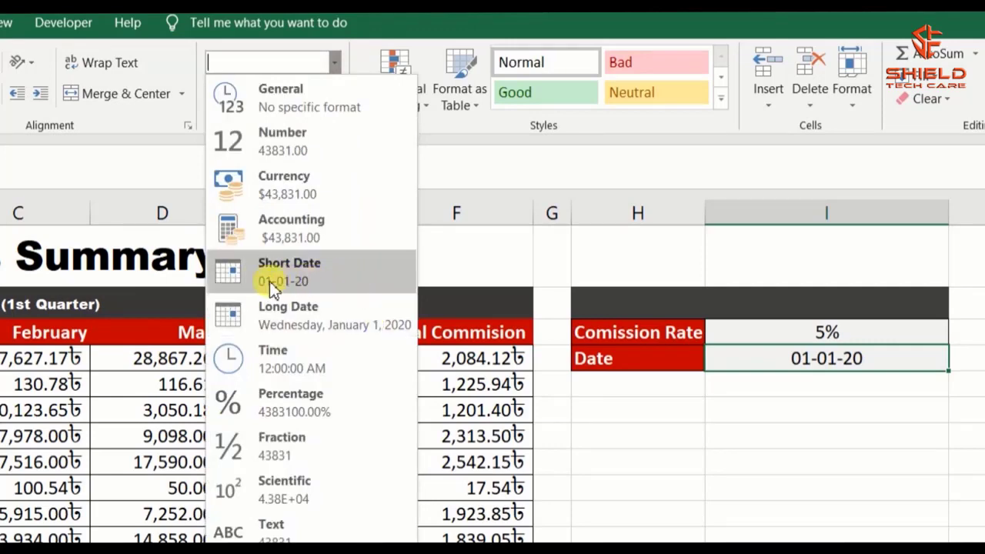
pyautogui.click(347, 311)
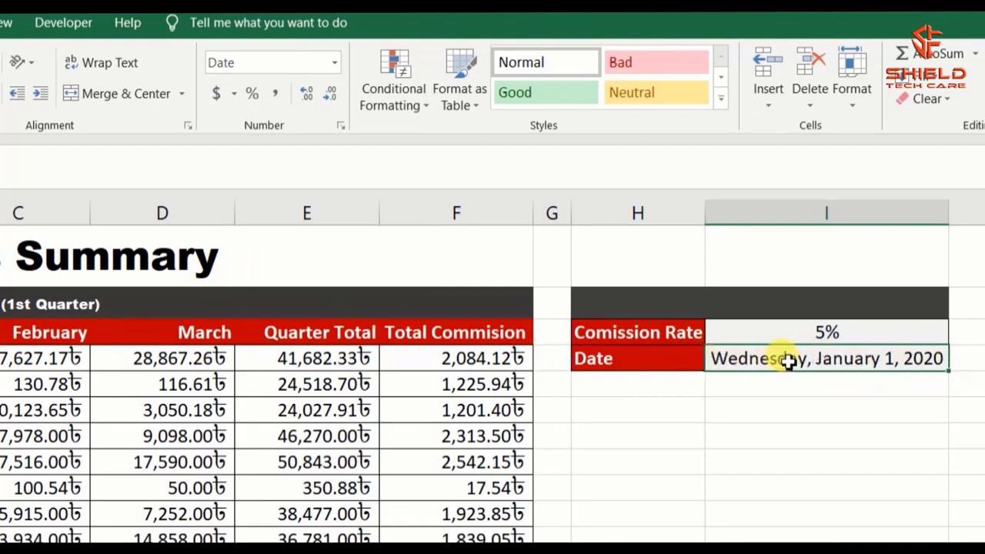
pyautogui.click(795, 392)
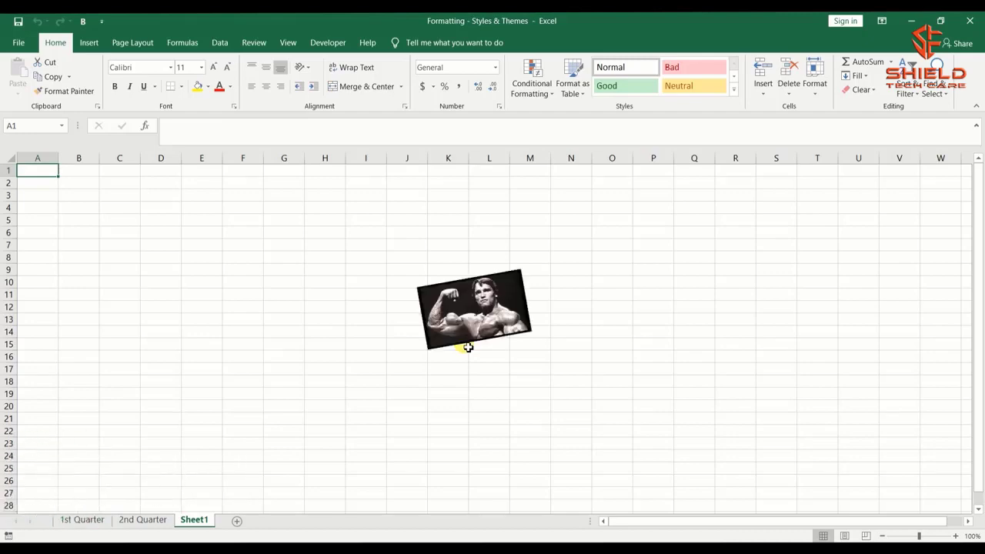
# On the 1st Quarter sheet, apply the Heading 1 cell style to the merged Sales Summary title
pyautogui.click(80, 519)
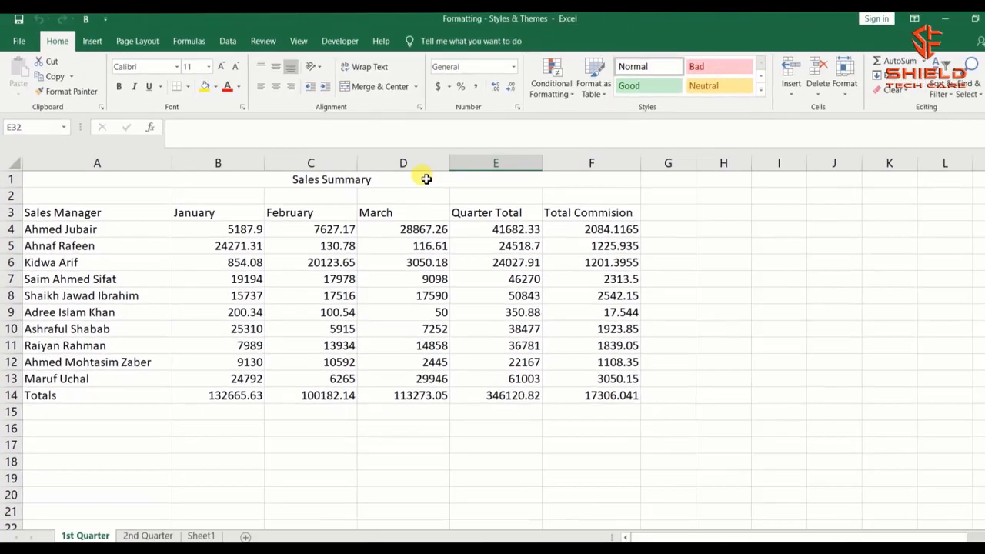
pyautogui.click(554, 211)
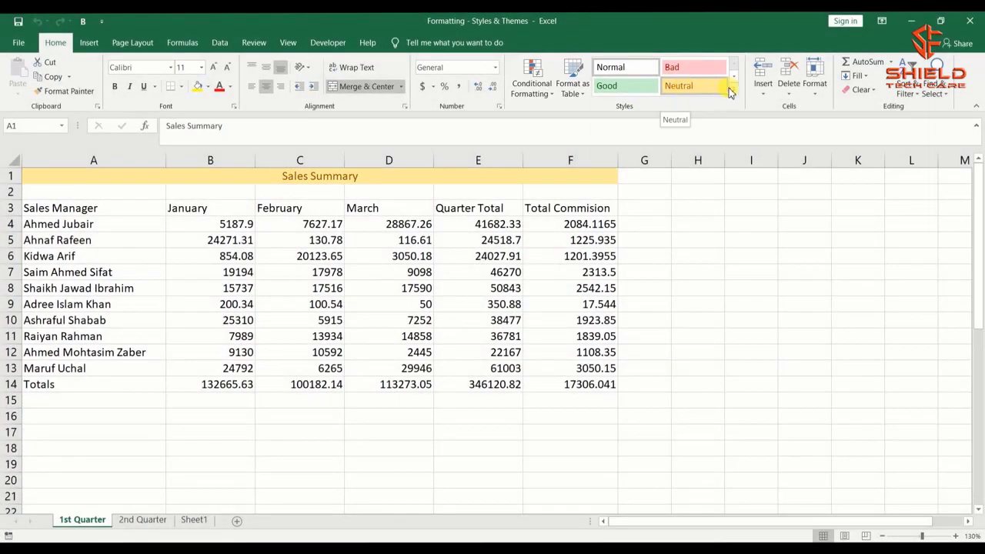
pyautogui.click(734, 87)
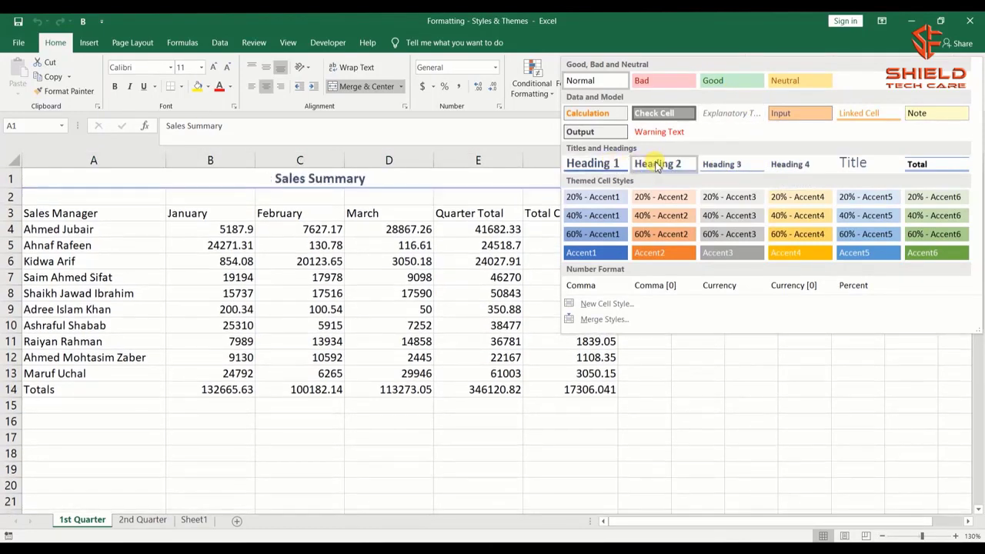
pyautogui.click(610, 165)
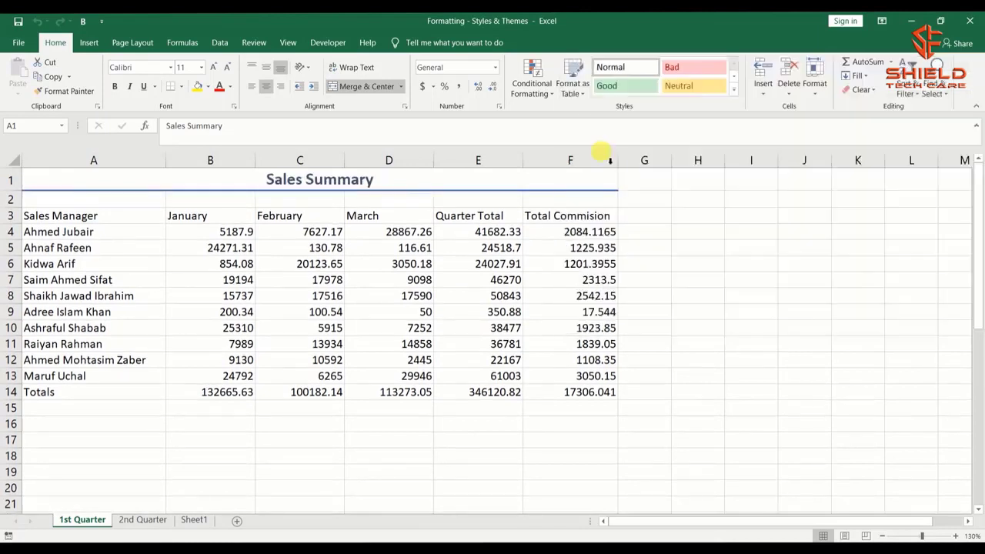
# Apply the Accent1 cell style to the column headers in A3:F3
pyautogui.click(90, 216)
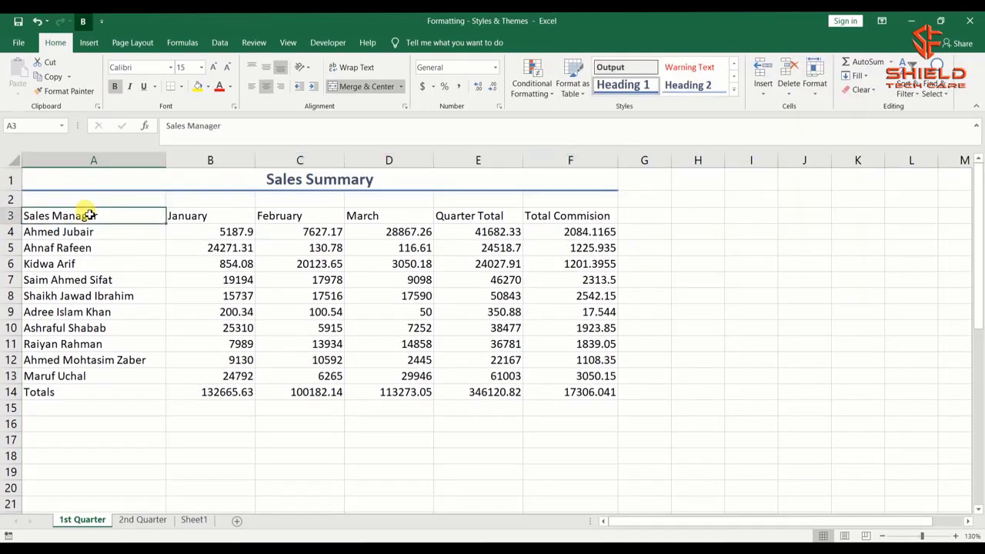
pyautogui.hotkey('shift', 'Right')
pyautogui.hotkey('shift', 'Right')
pyautogui.hotkey('shift', 'Right')
pyautogui.hotkey('shift', 'Right')
pyautogui.hotkey('shift', 'Right')
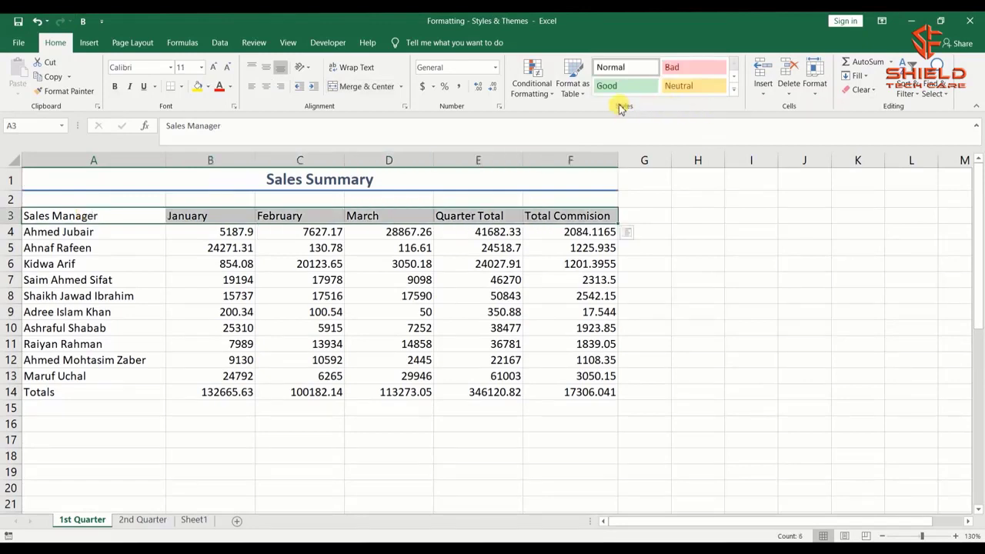
pyautogui.click(733, 92)
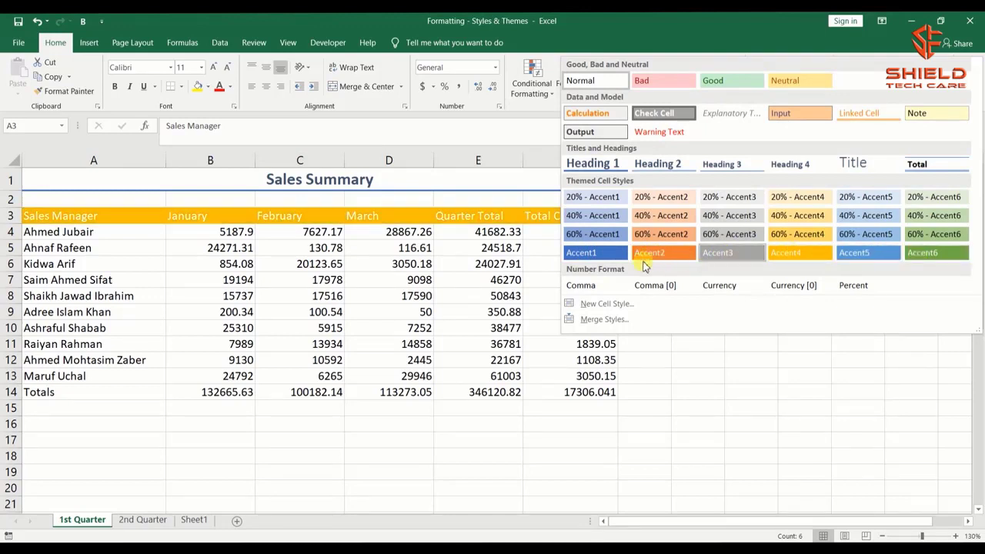
pyautogui.click(602, 258)
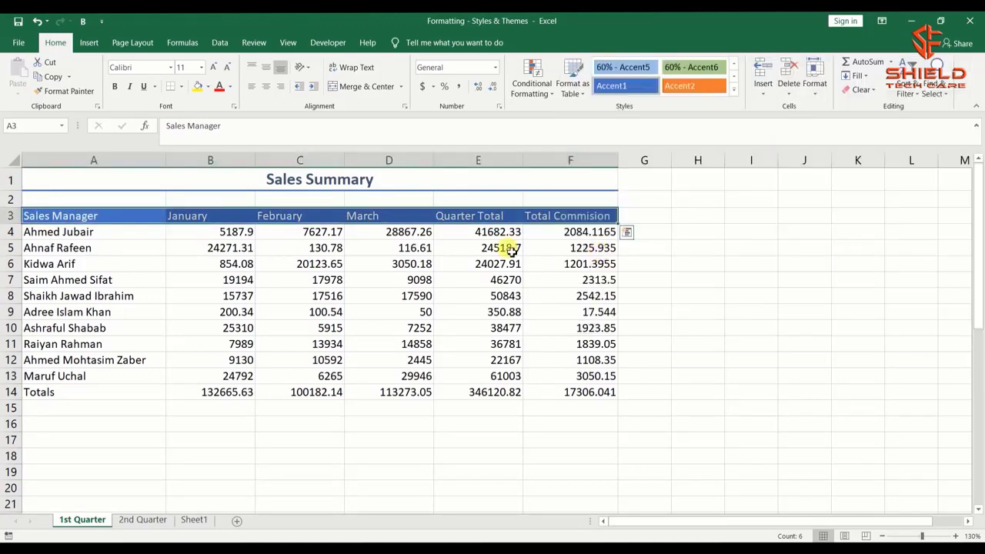
# Apply the Heading 4 cell style to the sales manager names in A4:A13
pyautogui.click(139, 236)
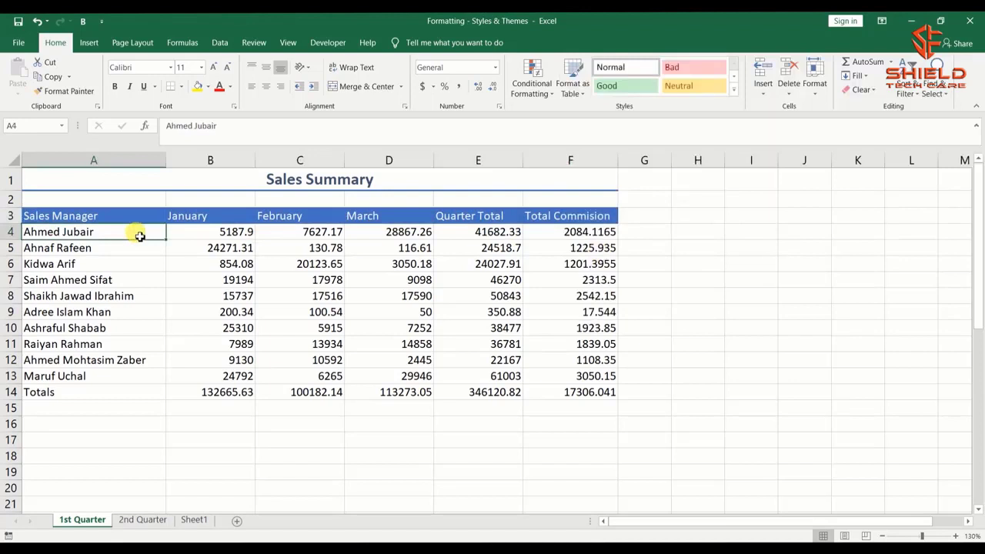
pyautogui.press('Down')
pyautogui.press('Down')
pyautogui.press('Down')
pyautogui.press('Down')
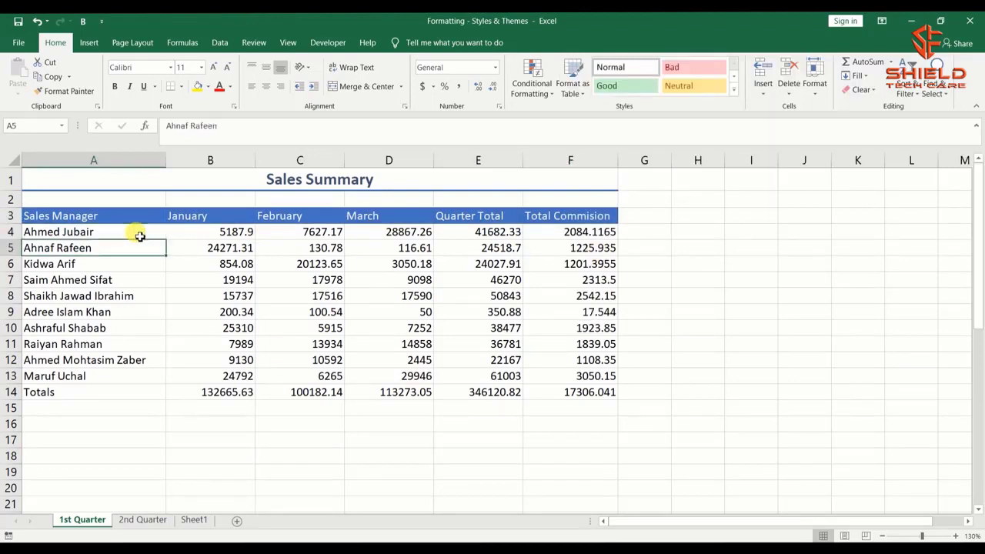
pyautogui.click(140, 236)
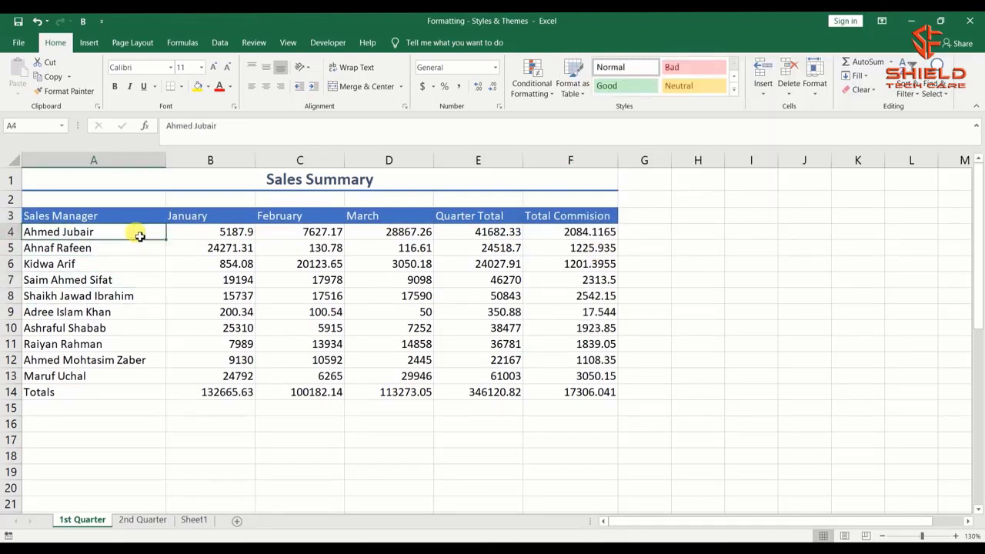
pyautogui.keyDown('shift'); pyautogui.click(135, 372); pyautogui.keyUp('shift')
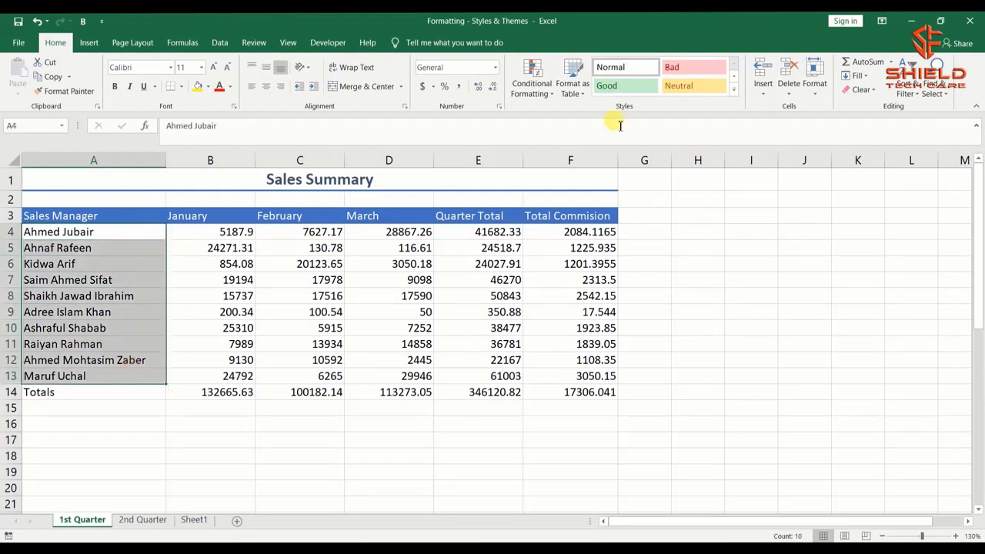
pyautogui.click(733, 89)
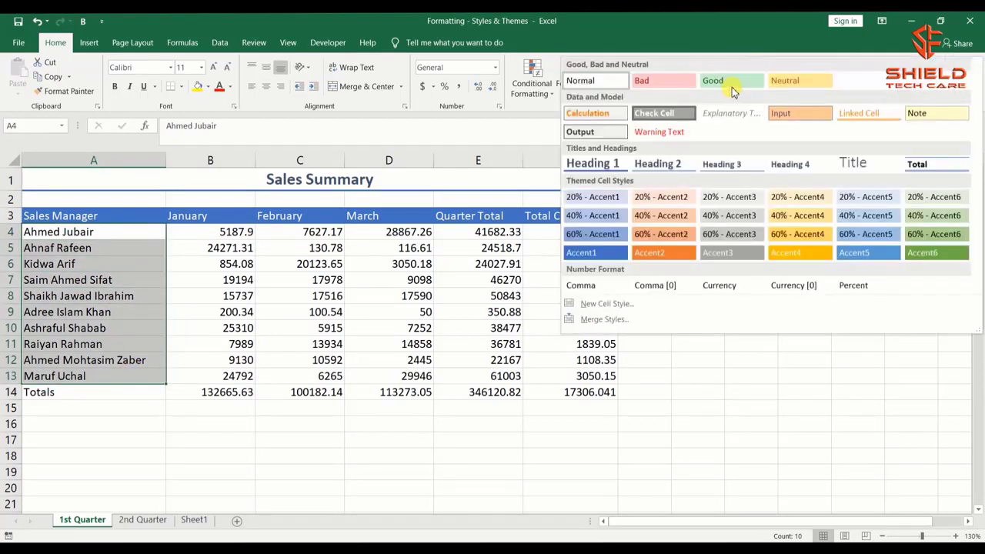
pyautogui.click(799, 167)
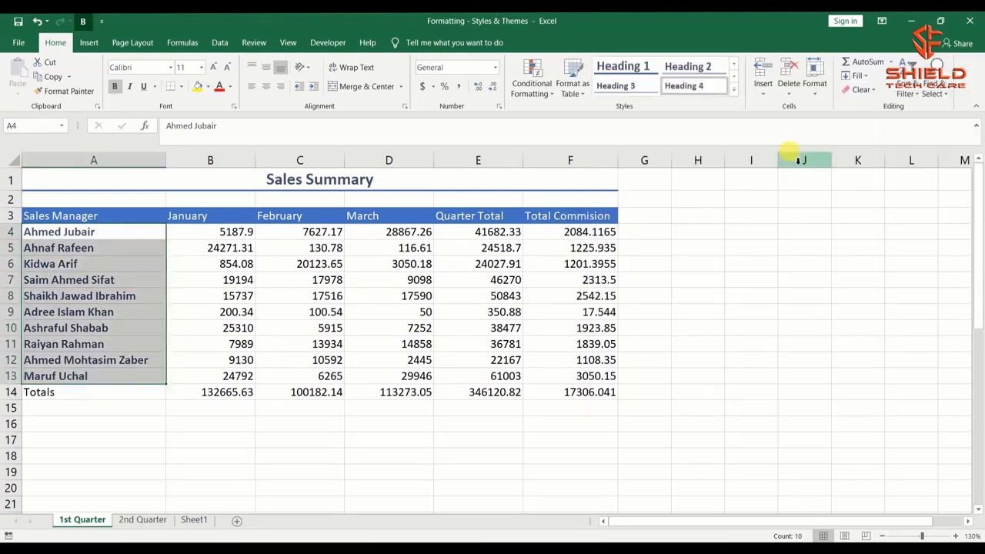
# Apply the Total cell style to the totals row A14:F14
pyautogui.click(60, 398)
pyautogui.keyDown('shift'); pyautogui.click(608, 392); pyautogui.keyUp('shift')
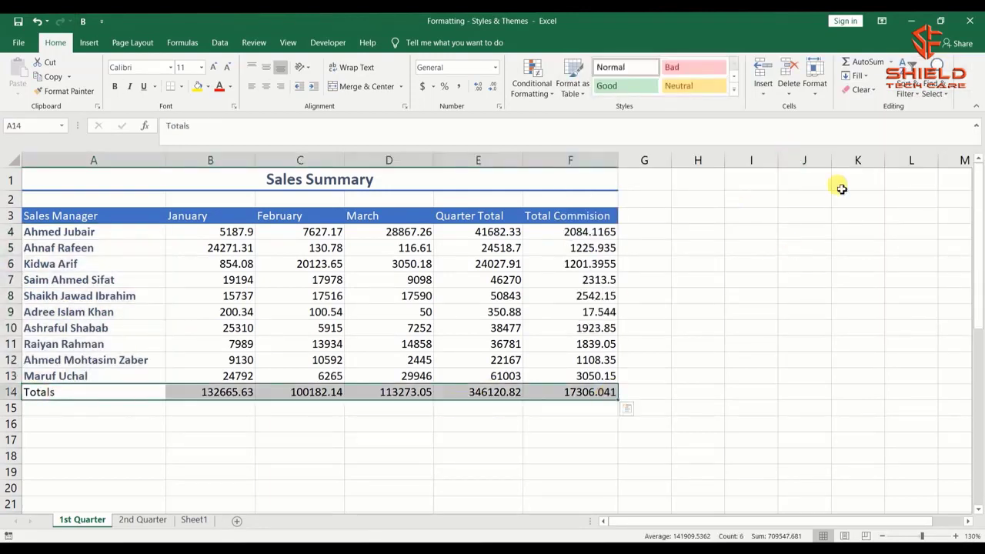
pyautogui.click(733, 89)
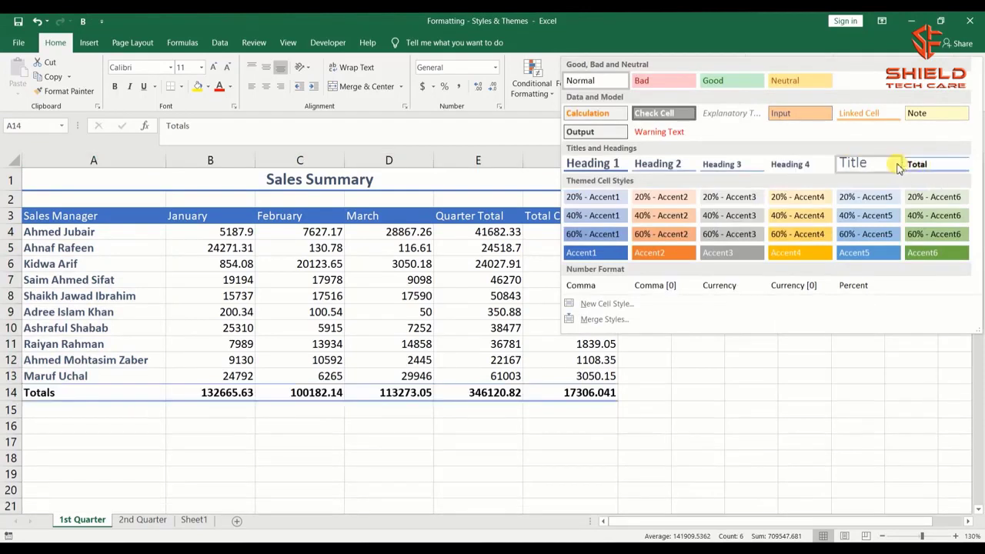
pyautogui.click(938, 166)
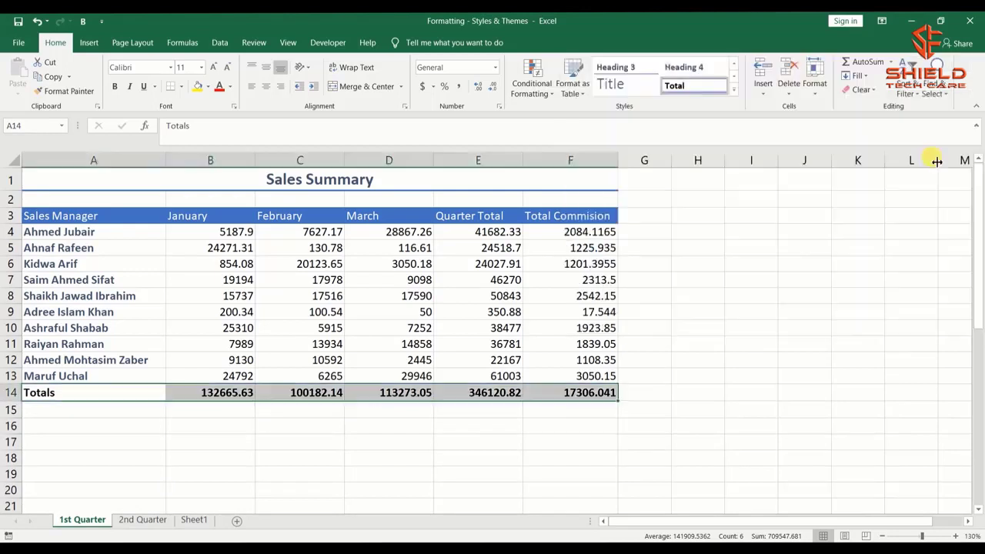
# Change the workbook theme to Ion
pyautogui.click(585, 188)
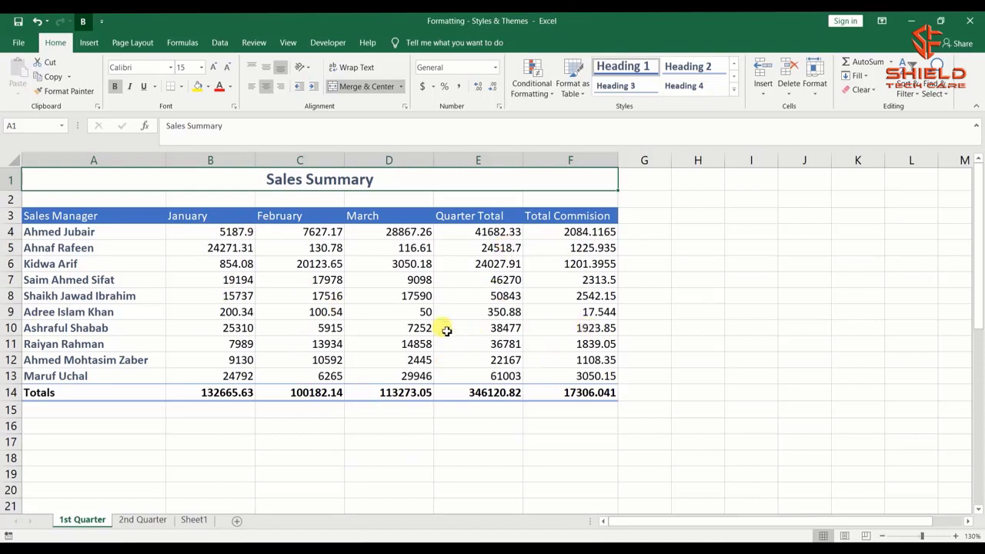
pyautogui.click(128, 45)
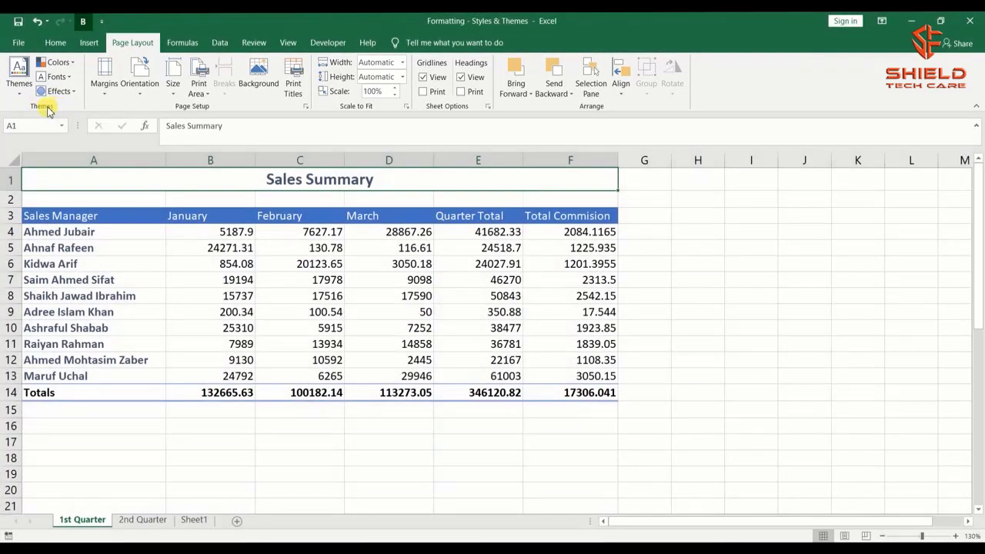
pyautogui.click(20, 75)
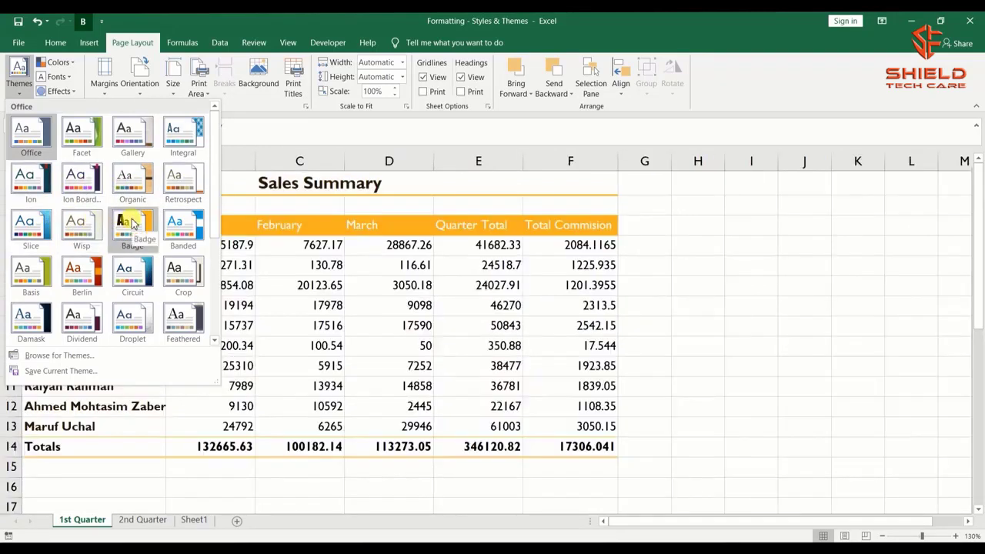
pyautogui.click(40, 183)
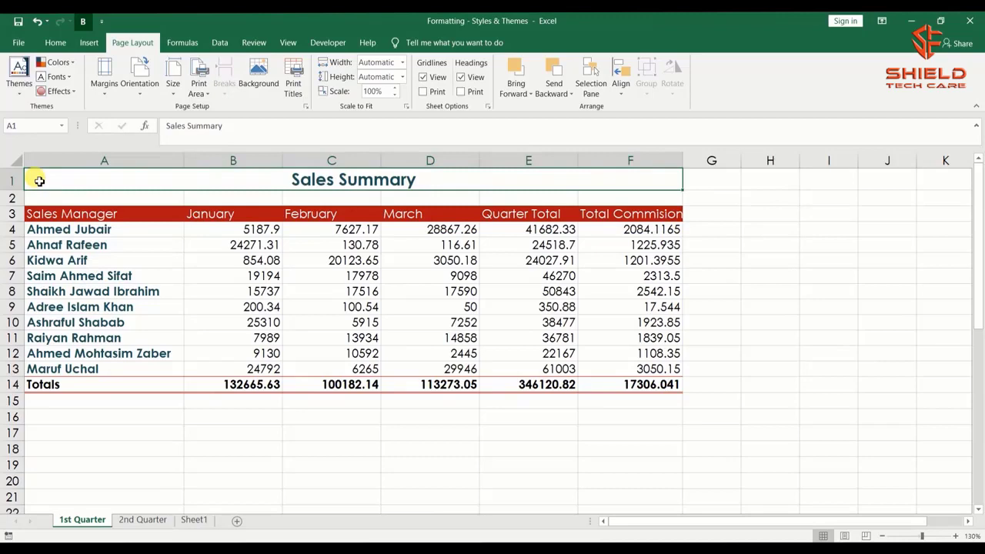
# Look through the available theme font sets and theme color sets without applying any
pyautogui.click(61, 77)
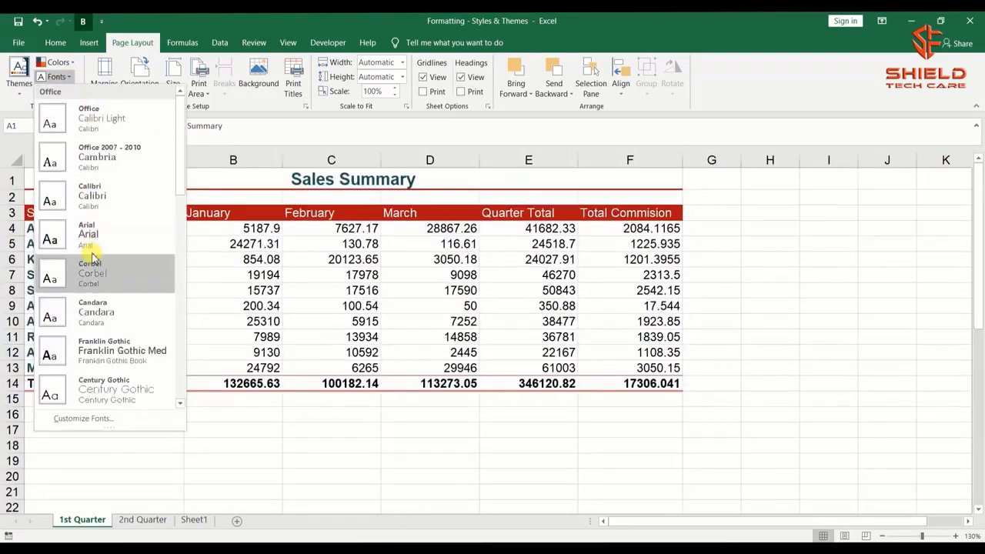
pyautogui.click(59, 61)
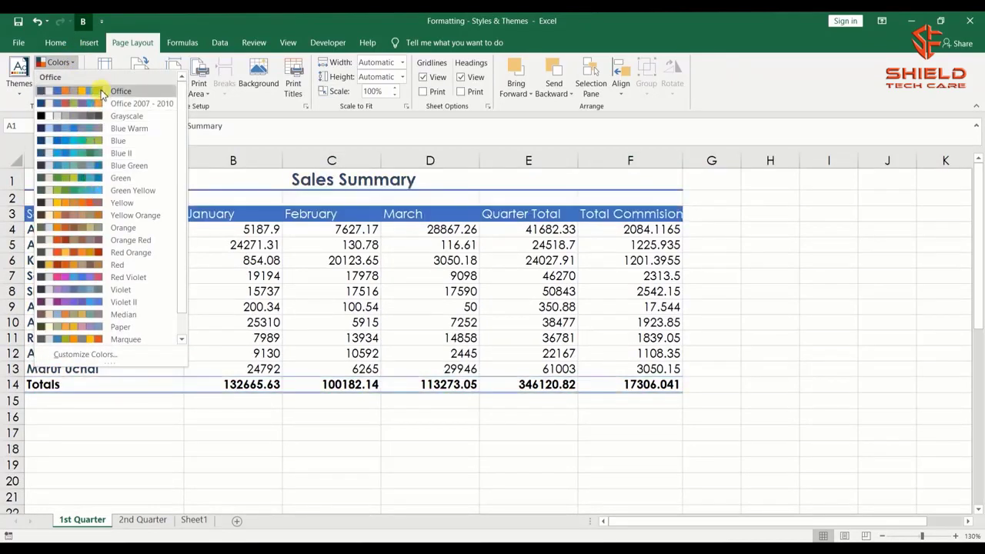
pyautogui.click(228, 125)
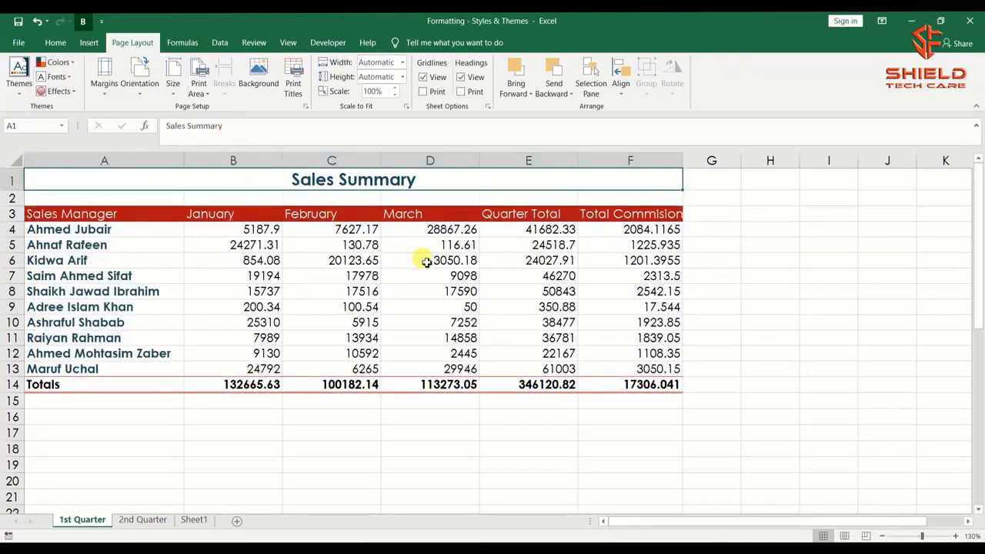
pyautogui.click(139, 396)
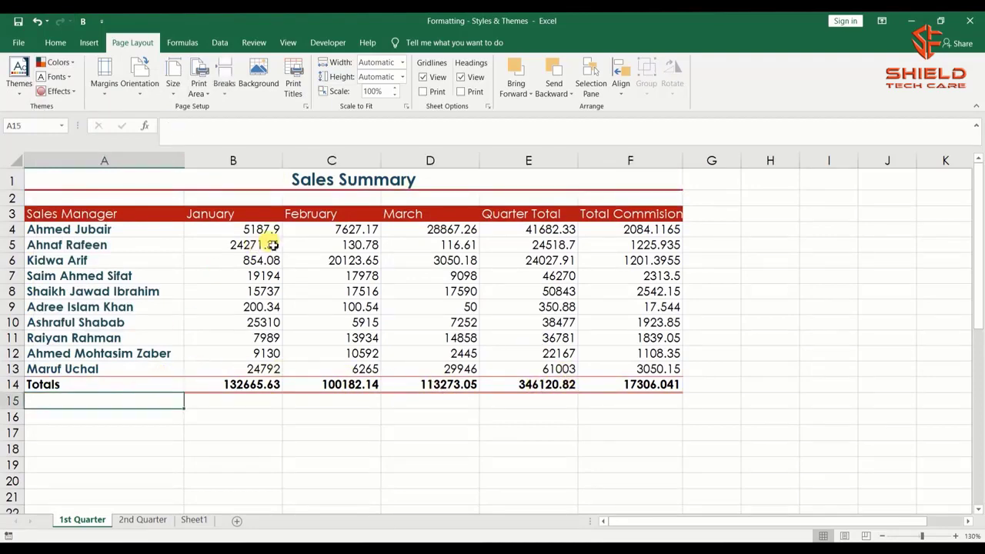